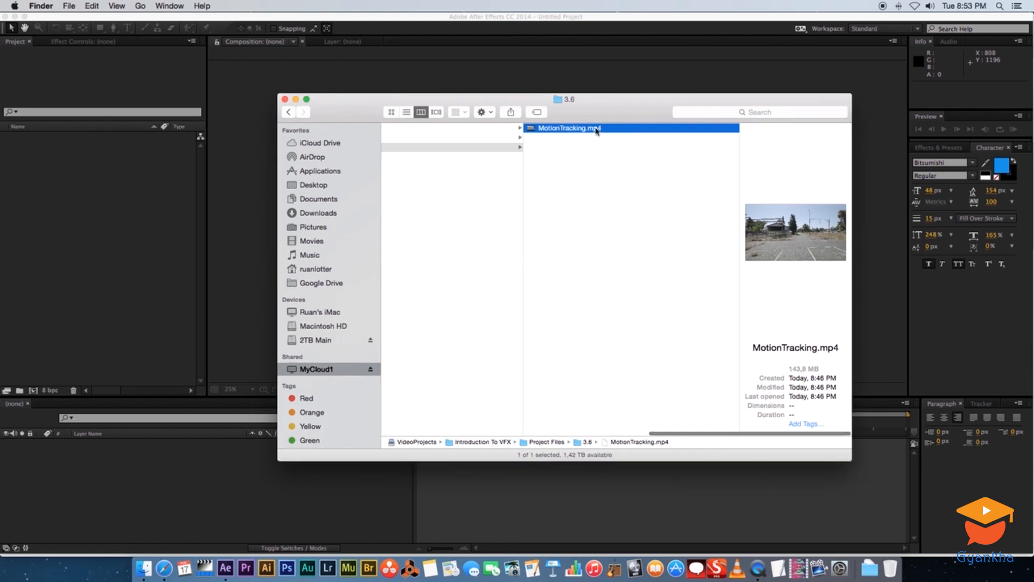
# - Import MotionTracking.mp4 from the 3.6 folder into the After Effects project and create a composition from the clip
pyautogui.moveTo(532, 131); pyautogui.dragTo(107, 243)
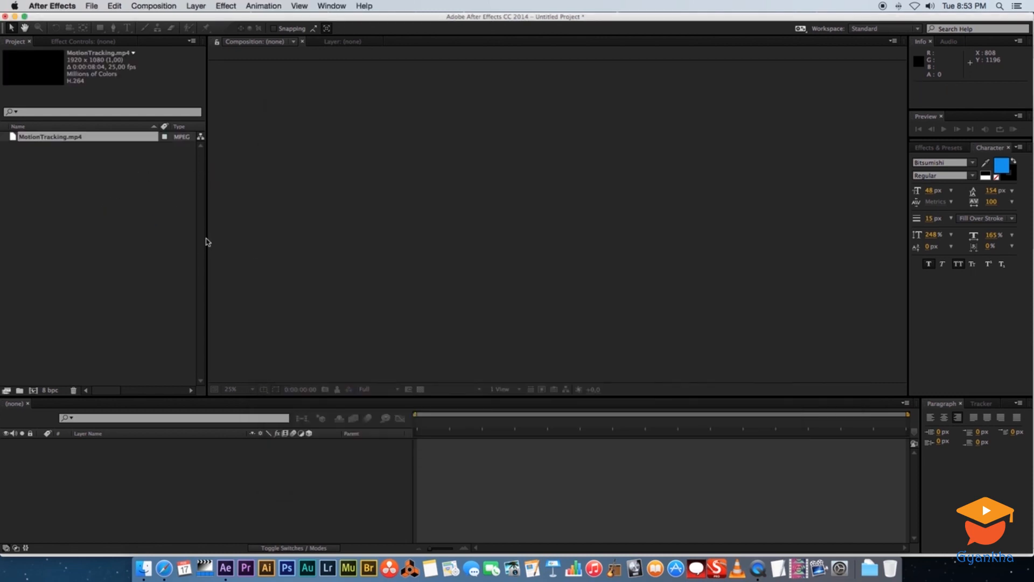
pyautogui.moveTo(29, 163); pyautogui.dragTo(33, 390)
# - Play and scrub through the MotionTracking composition to examine the camera movement and possible tracking points
pyautogui.moveTo(423, 424); pyautogui.dragTo(624, 430)
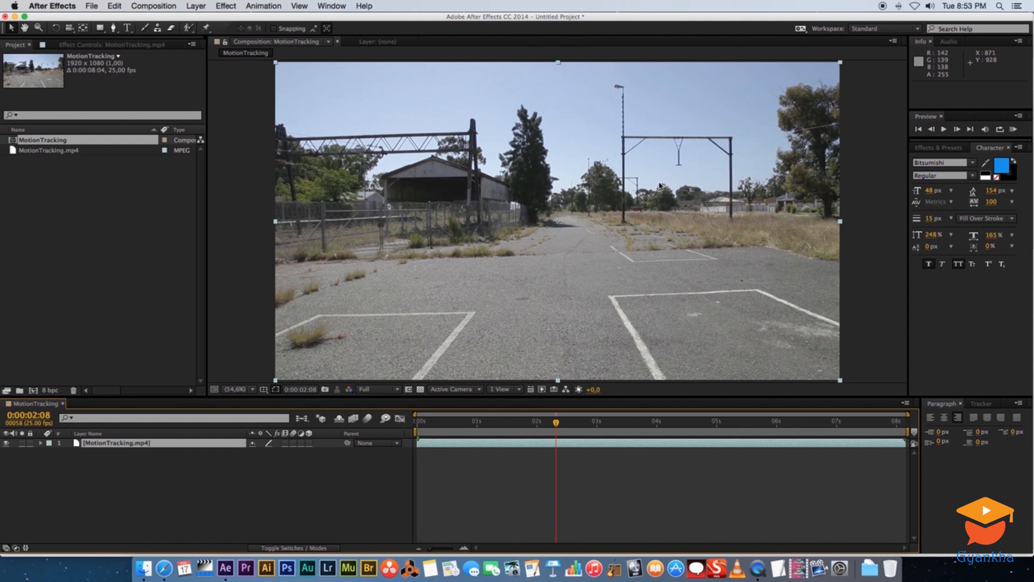
pyautogui.press('space')
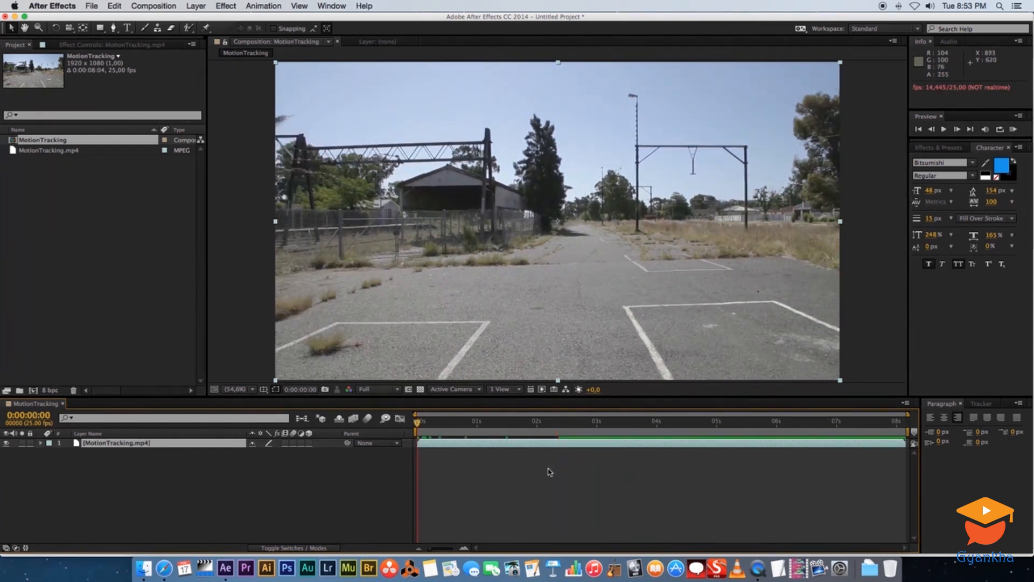
pyautogui.moveTo(564, 425); pyautogui.dragTo(604, 425)
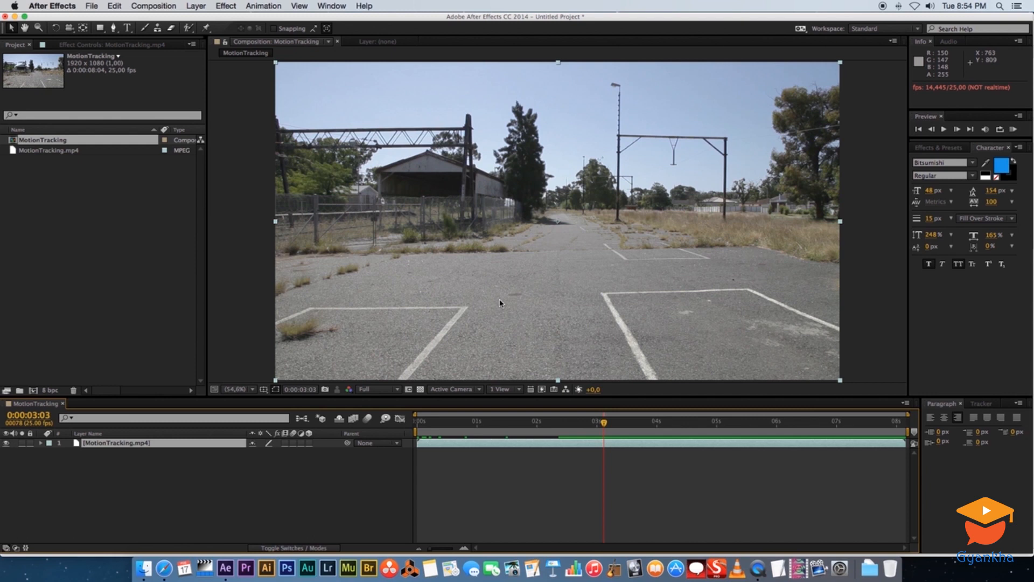
pyautogui.moveTo(542, 421); pyautogui.dragTo(420, 422)
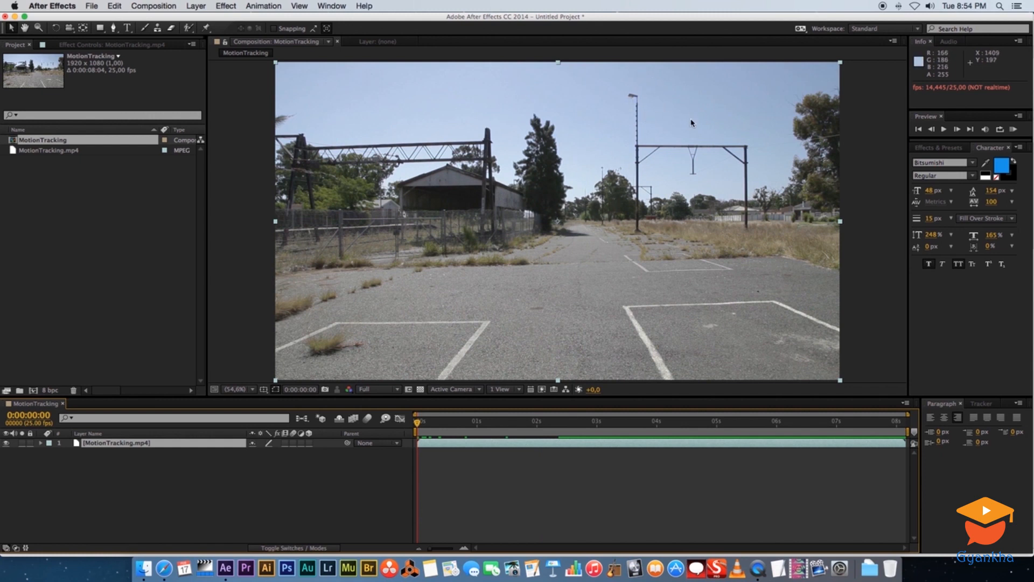
pyautogui.moveTo(436, 420); pyautogui.dragTo(592, 425)
# - Add a null object to the MotionTracking composition and rename it Tracking
pyautogui.click(232, 478)
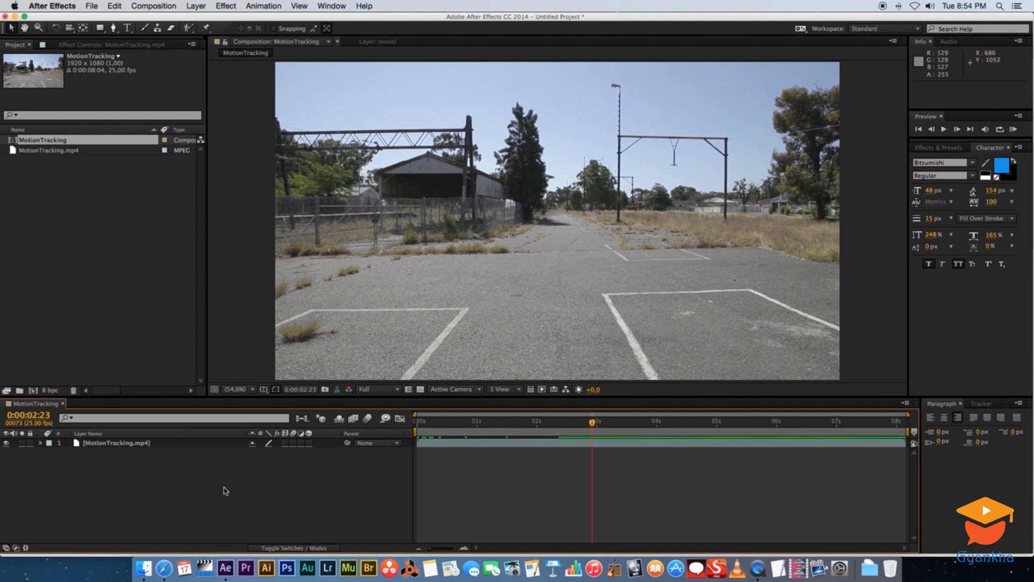
pyautogui.rightClick(139, 484)
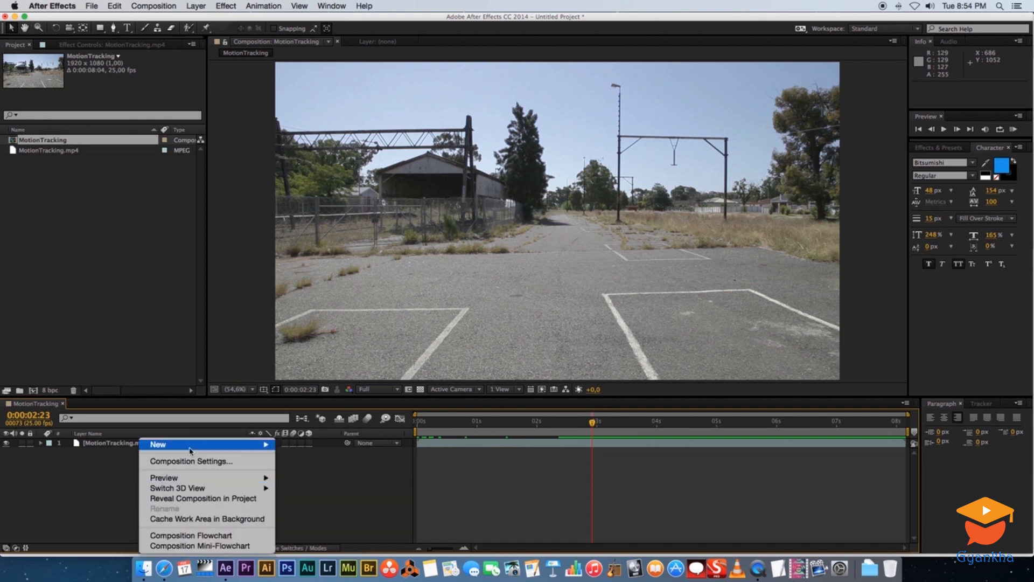
pyautogui.moveTo(192, 446)
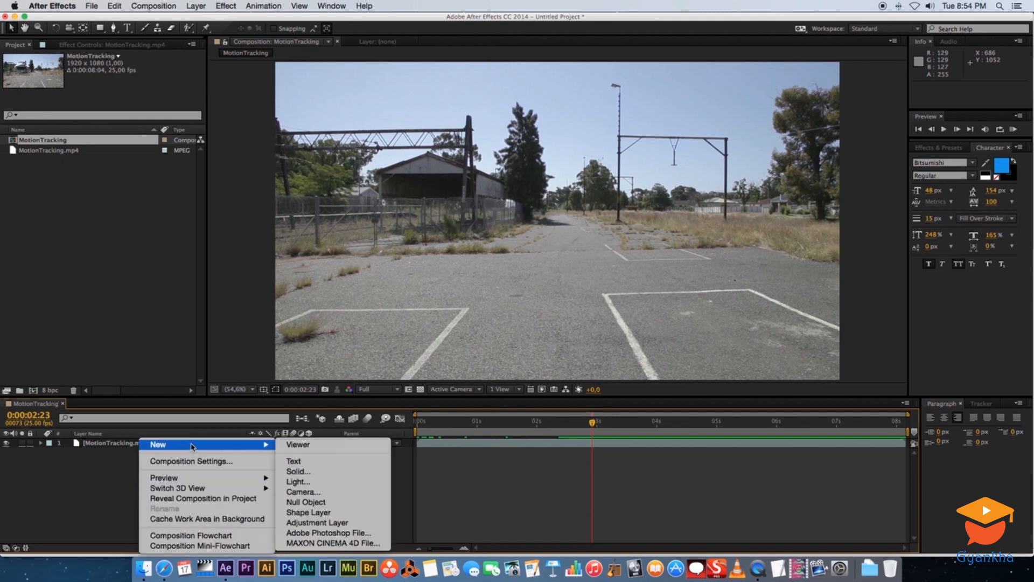
pyautogui.click(321, 504)
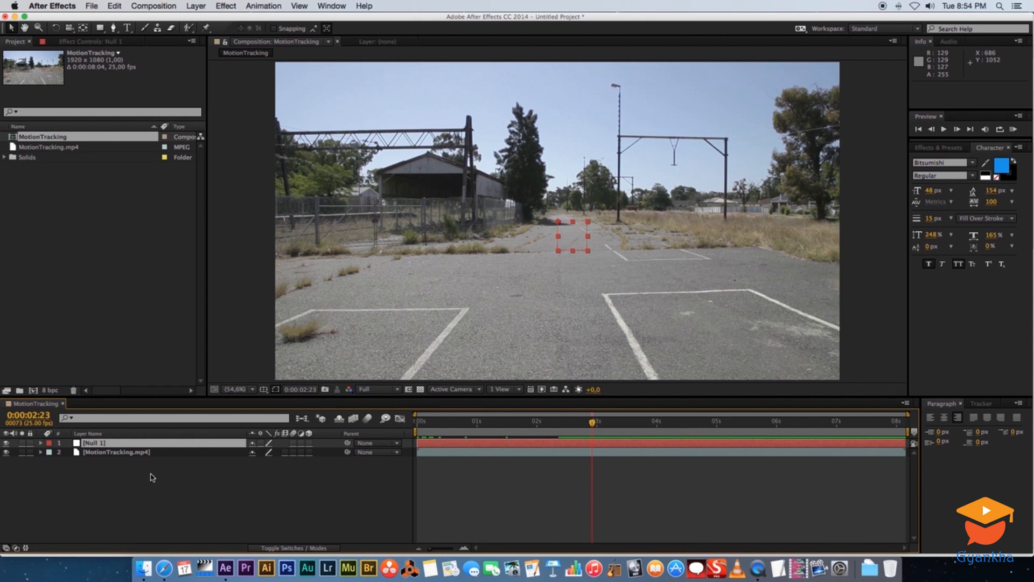
pyautogui.press('Return')
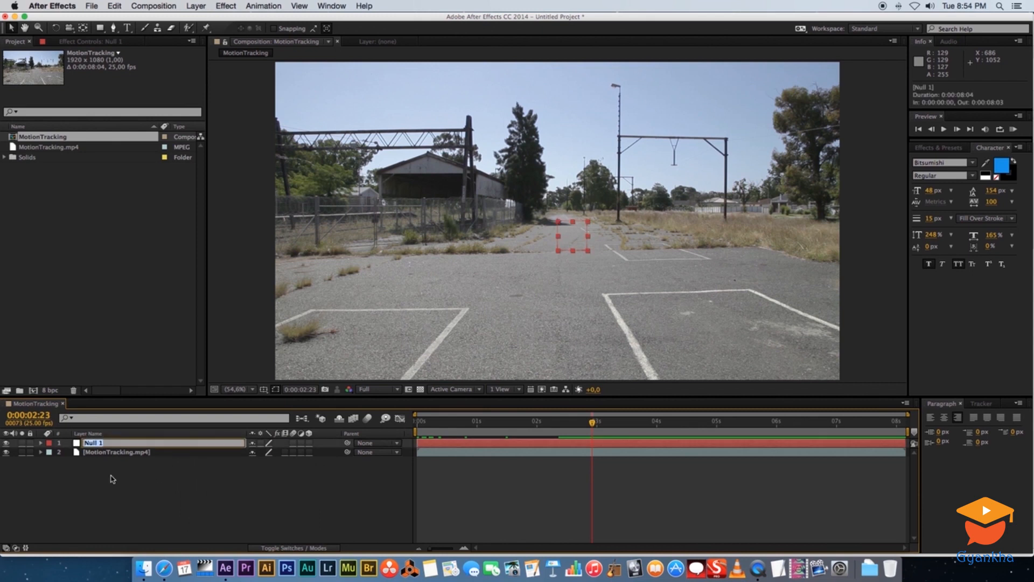
pyautogui.write('Tracking')
pyautogui.click(116, 452)
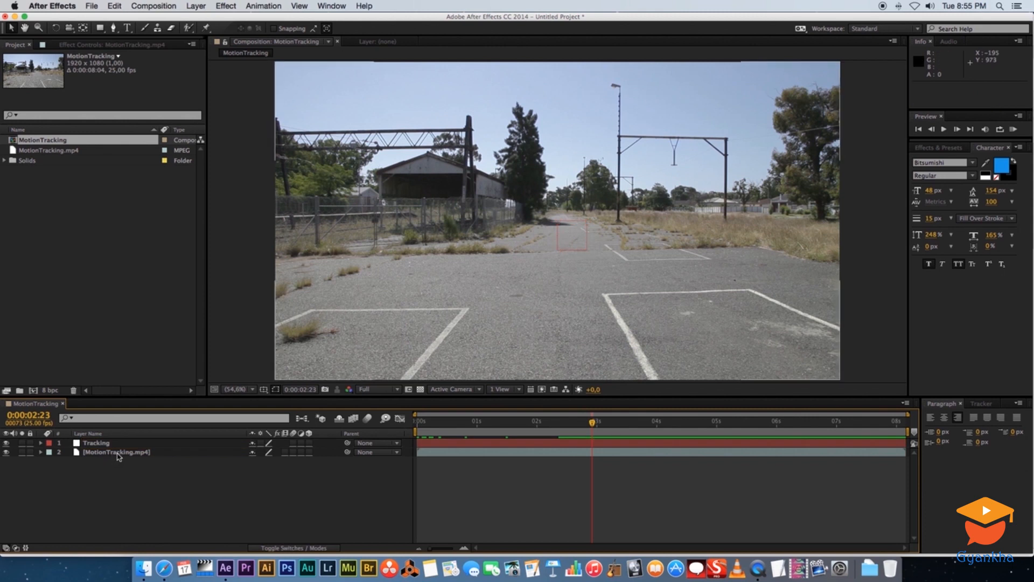
# - Rename the MotionTracking.mp4 layer as Footage
pyautogui.click(118, 454)
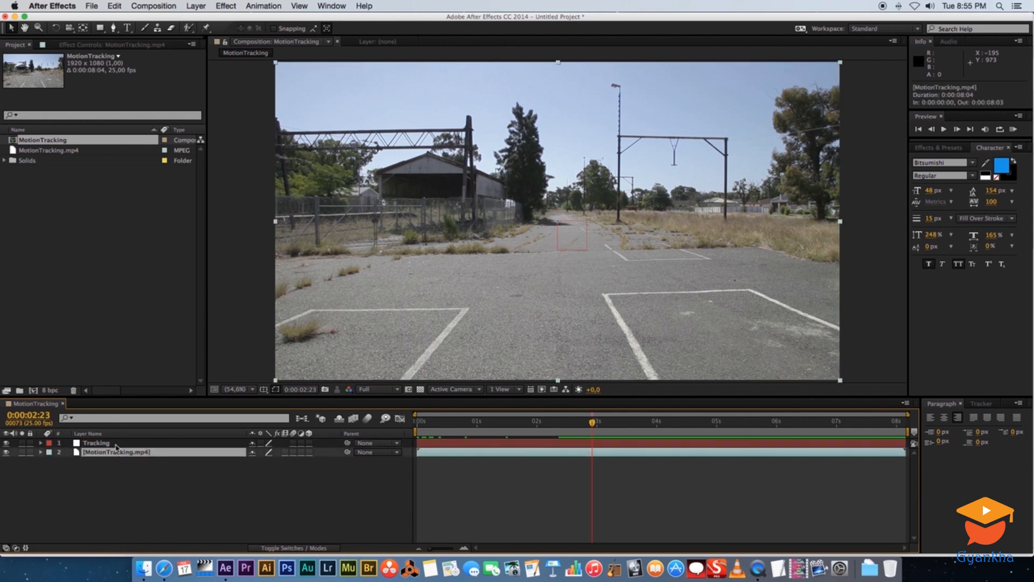
pyautogui.press('Return')
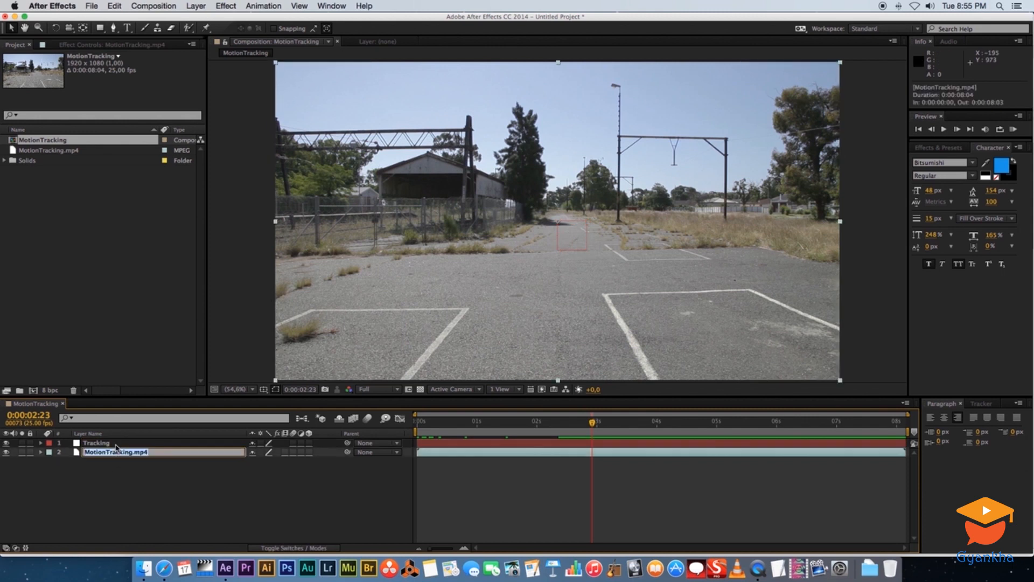
pyautogui.write('Footage')
pyautogui.press('Return')
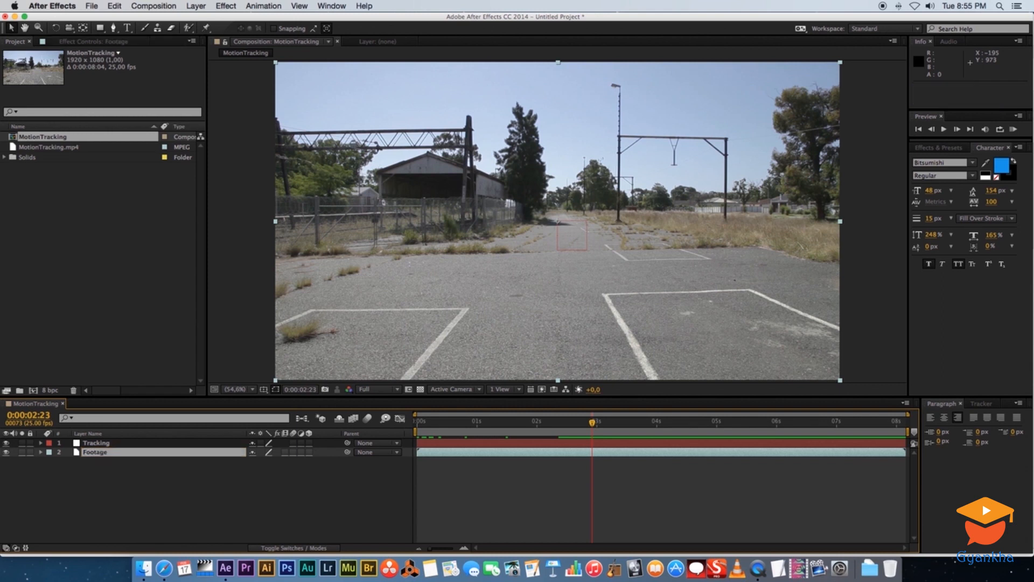
pyautogui.click(112, 478)
# - Start a Track Motion tracker on the Footage layer
pyautogui.click(94, 457)
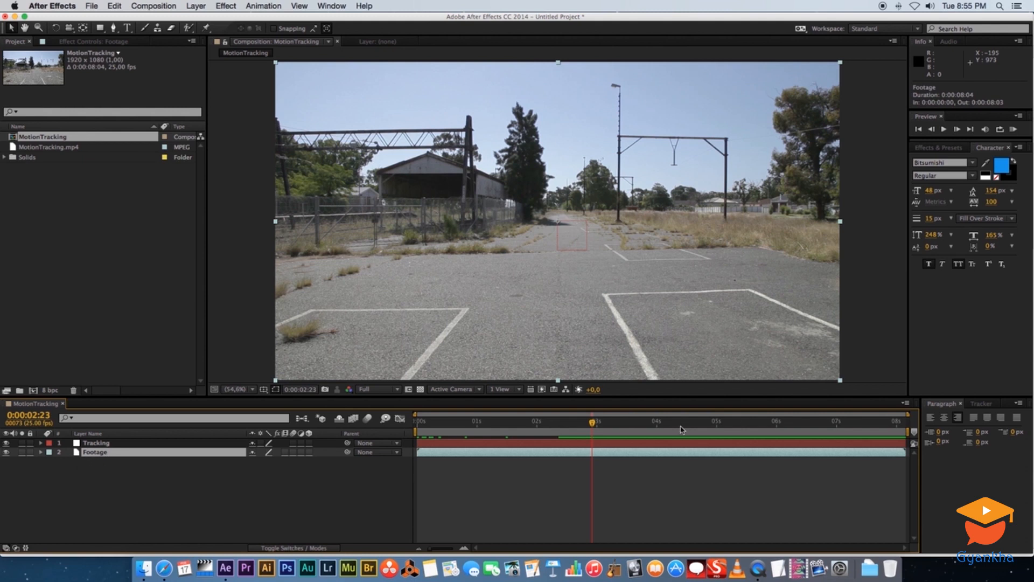
pyautogui.click(982, 404)
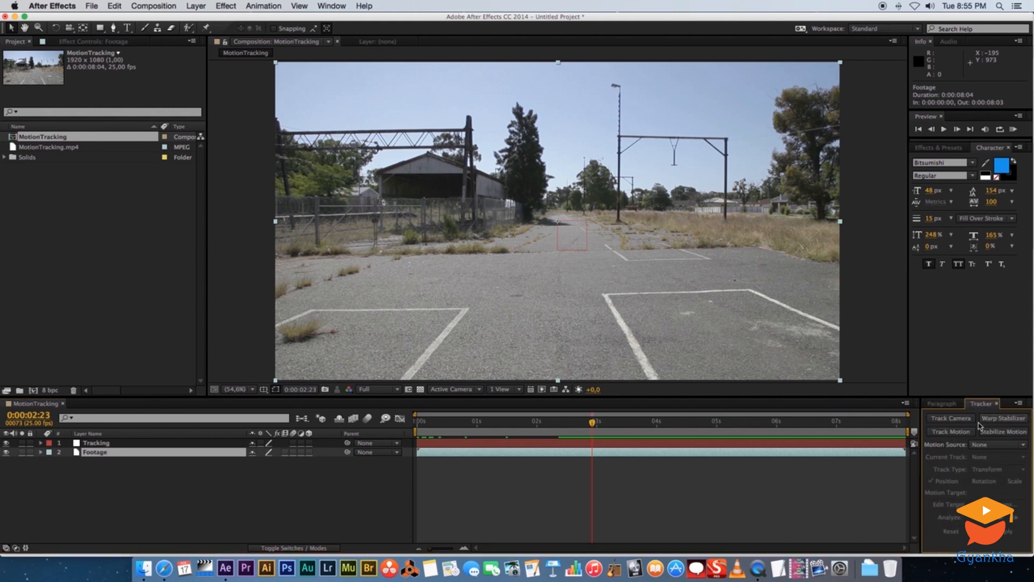
pyautogui.click(952, 432)
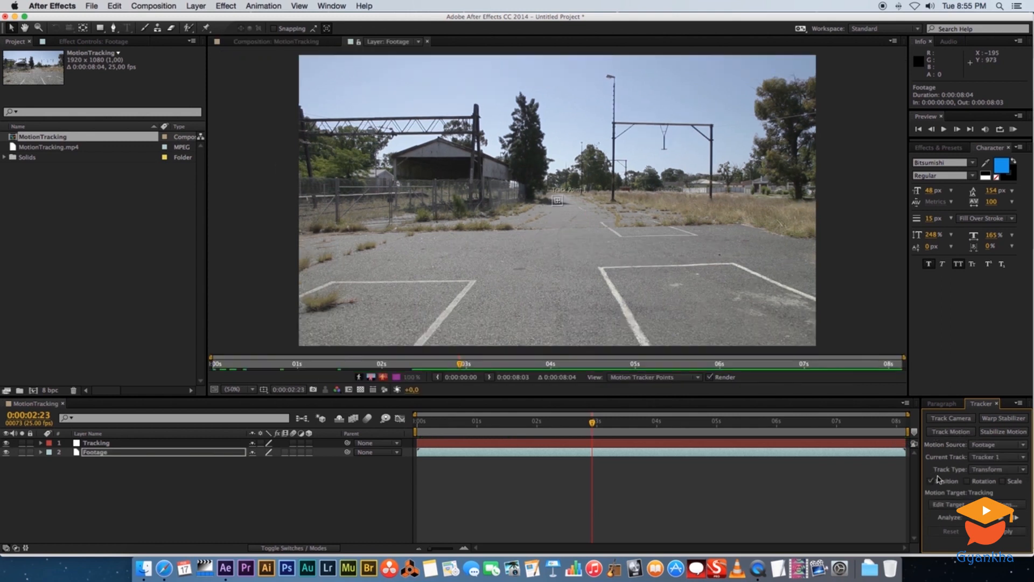
# - At the first frame, place the track point on the lamp atop the tall pole and size its feature and search regions around it
pyautogui.click(560, 205)
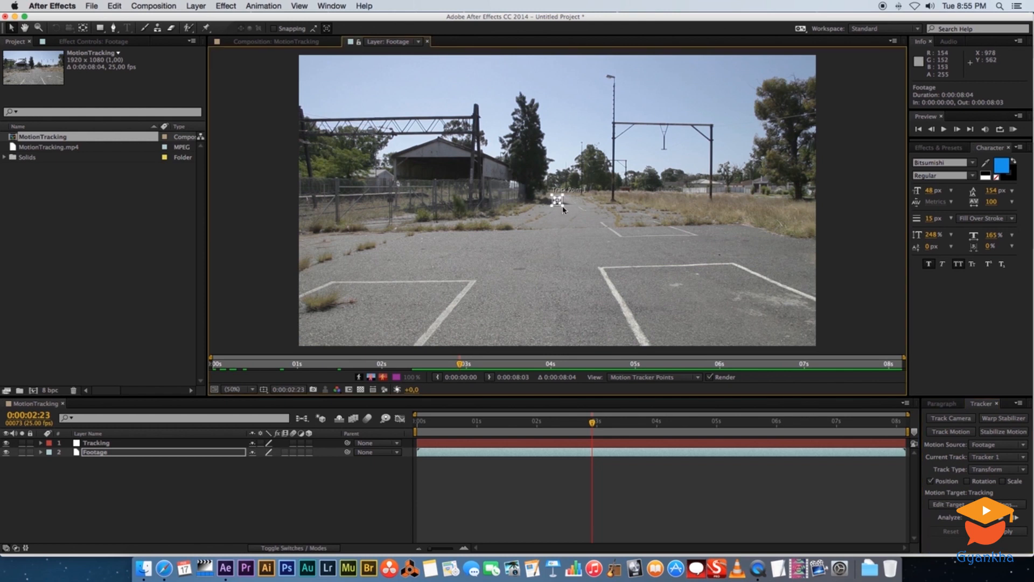
pyautogui.moveTo(563, 210); pyautogui.dragTo(570, 209)
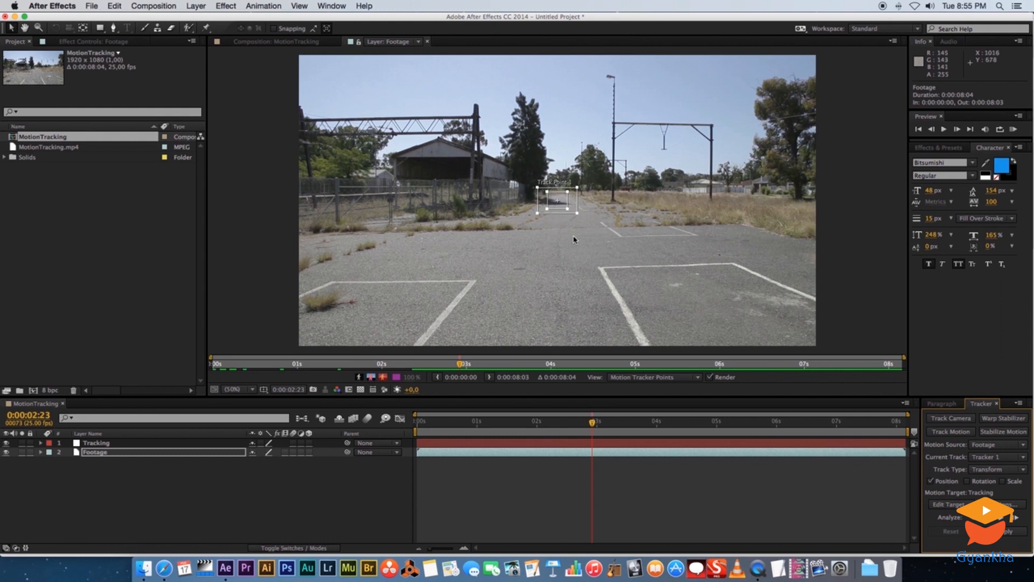
pyautogui.moveTo(539, 218); pyautogui.dragTo(517, 225)
pyautogui.press('pagedown')
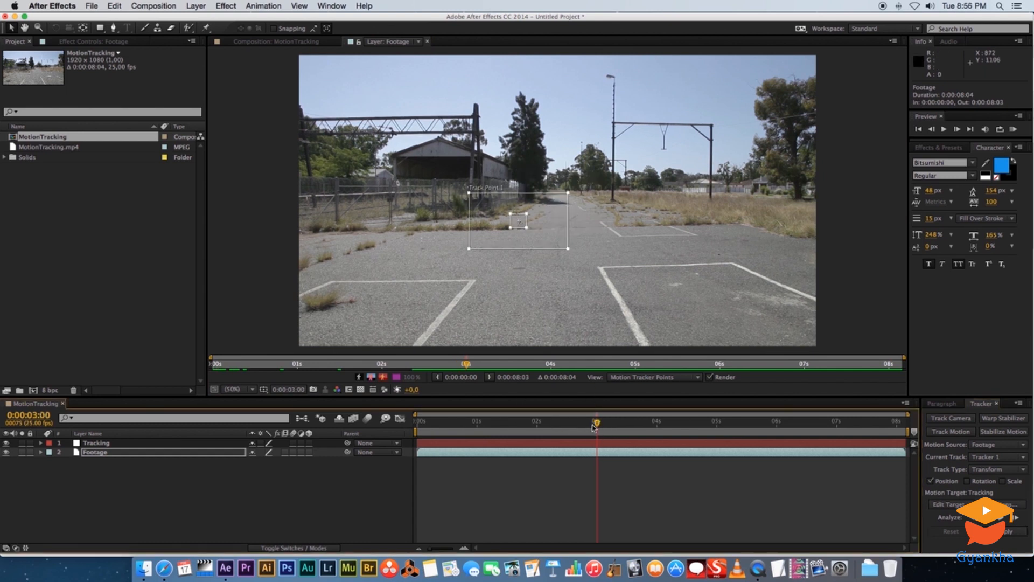
pyautogui.moveTo(597, 425); pyautogui.dragTo(413, 429)
pyautogui.moveTo(519, 221); pyautogui.dragTo(648, 103)
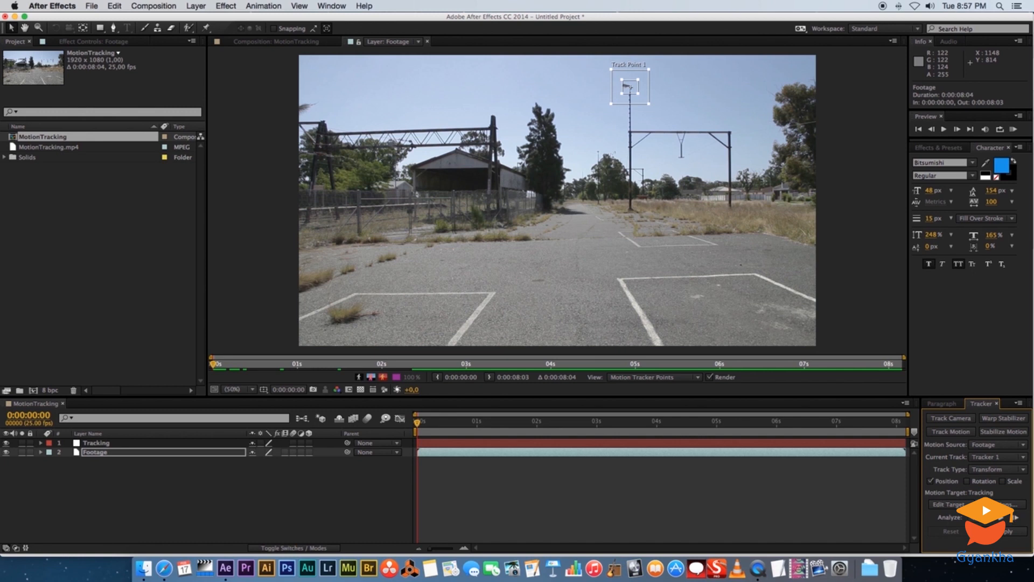
# - Analyze the track forward through the whole clip and review how the track point follows the lamp
pyautogui.click(1017, 520)
pyautogui.click(1015, 517)
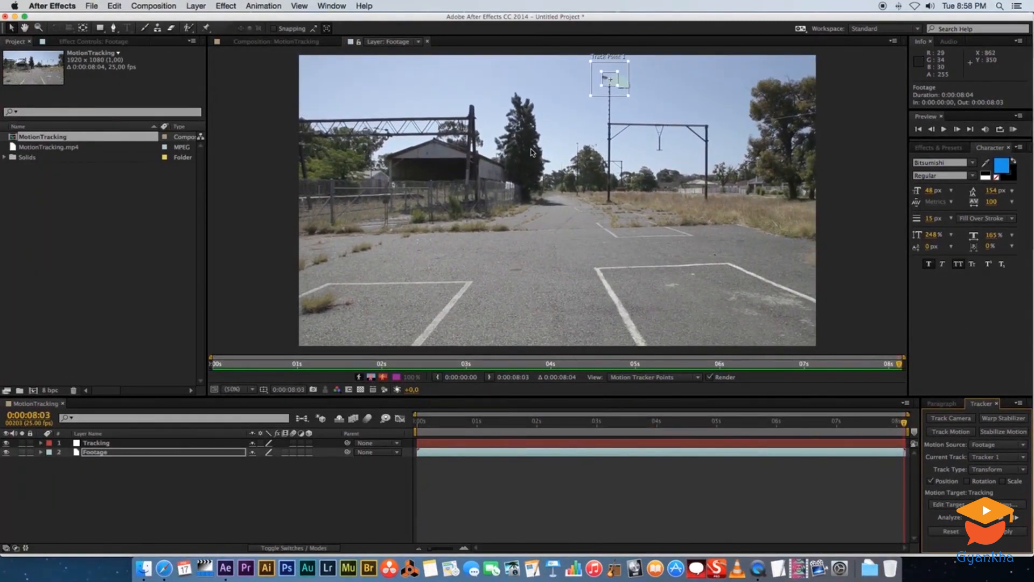
pyautogui.moveTo(876, 425); pyautogui.dragTo(465, 421)
pyautogui.press('space')
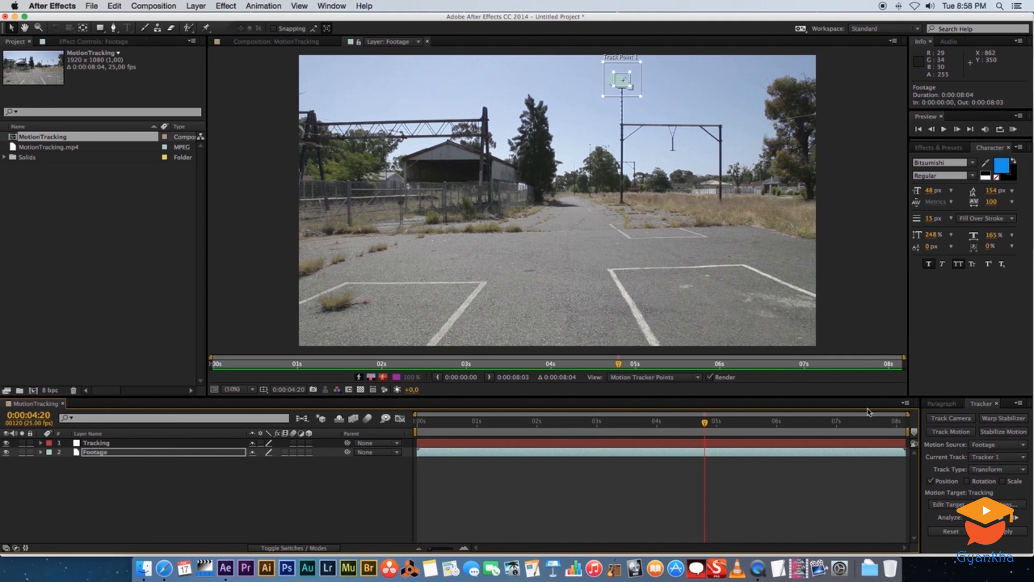
# - Set the Tracking null layer as the motion target and apply the track to it in X and Y
pyautogui.click(956, 508)
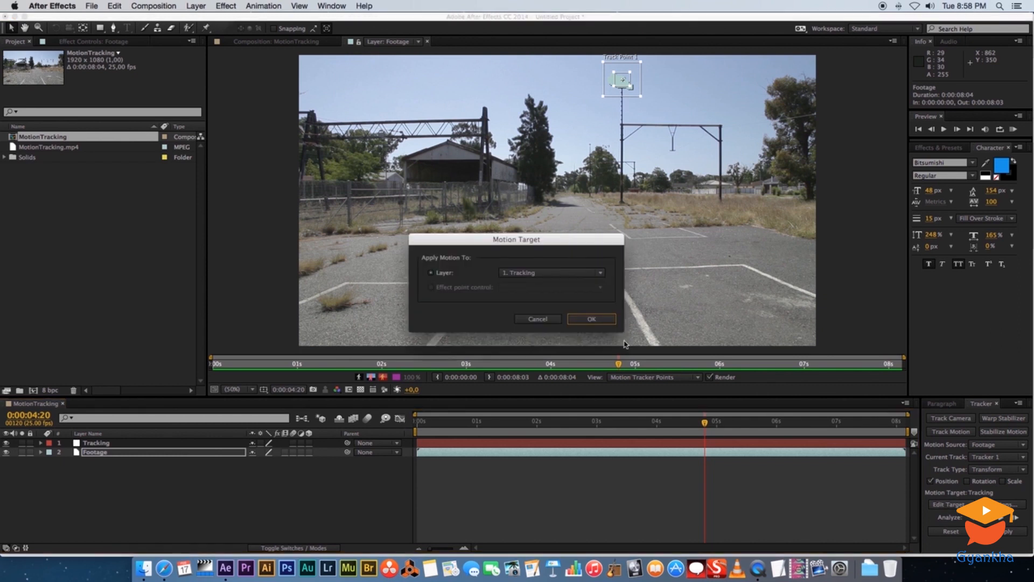
pyautogui.click(536, 273)
pyautogui.click(534, 278)
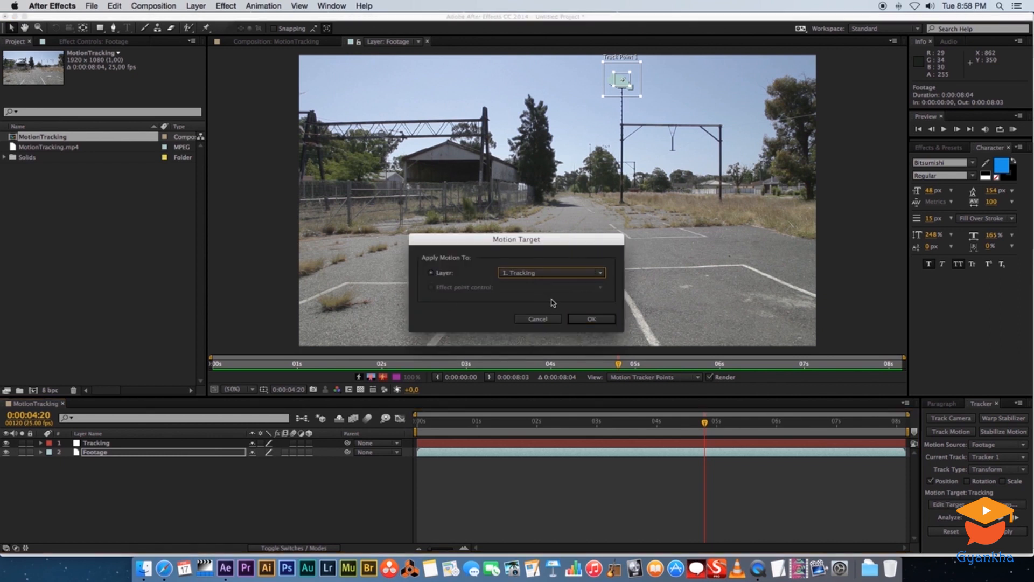
pyautogui.click(591, 319)
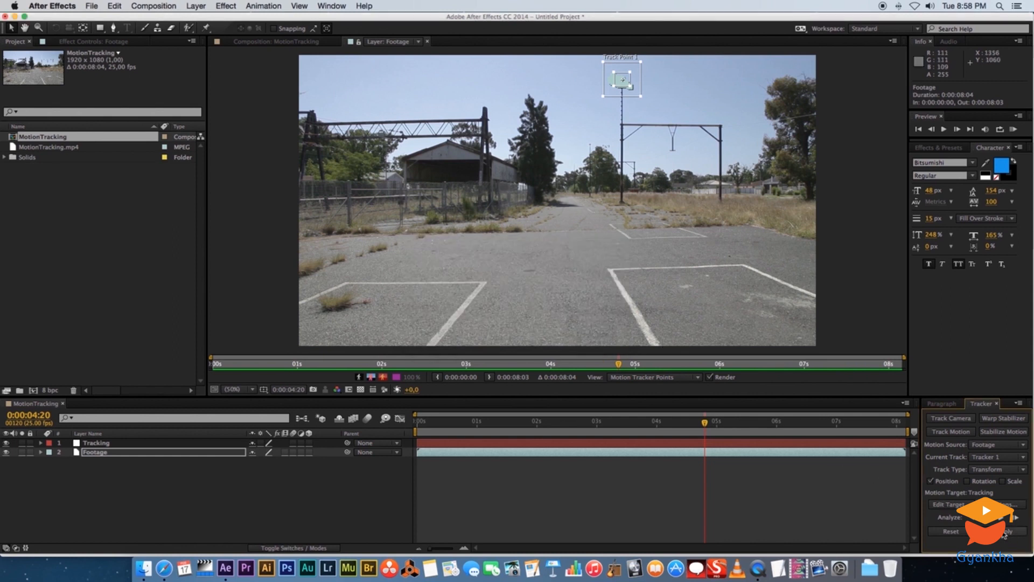
pyautogui.click(1008, 532)
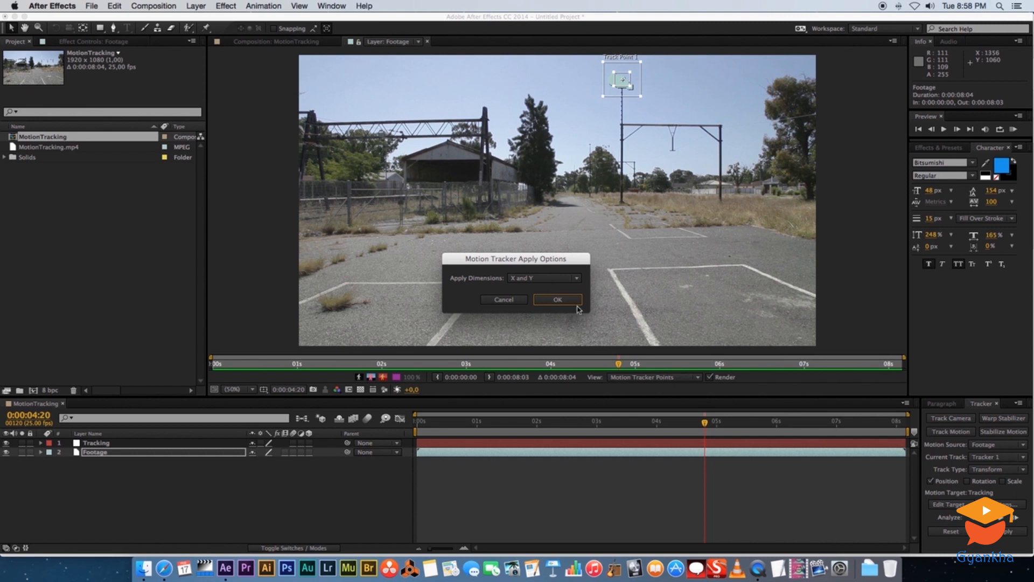
pyautogui.click(559, 301)
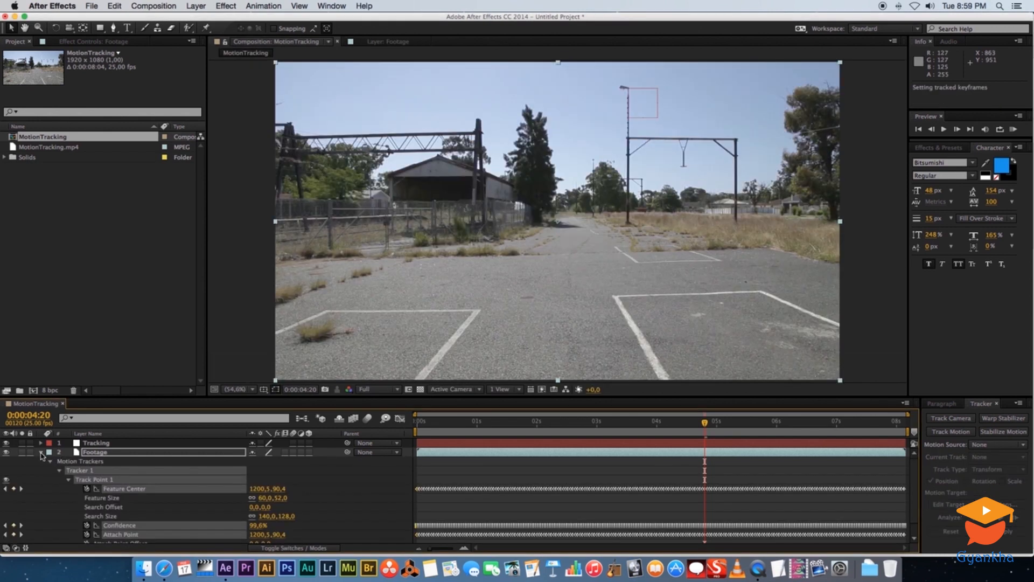
# - Inspect the Footage layer's track point keyframes and the Tracking null's transform group, and collapse both layers
pyautogui.scroll(-1, 43, 455)
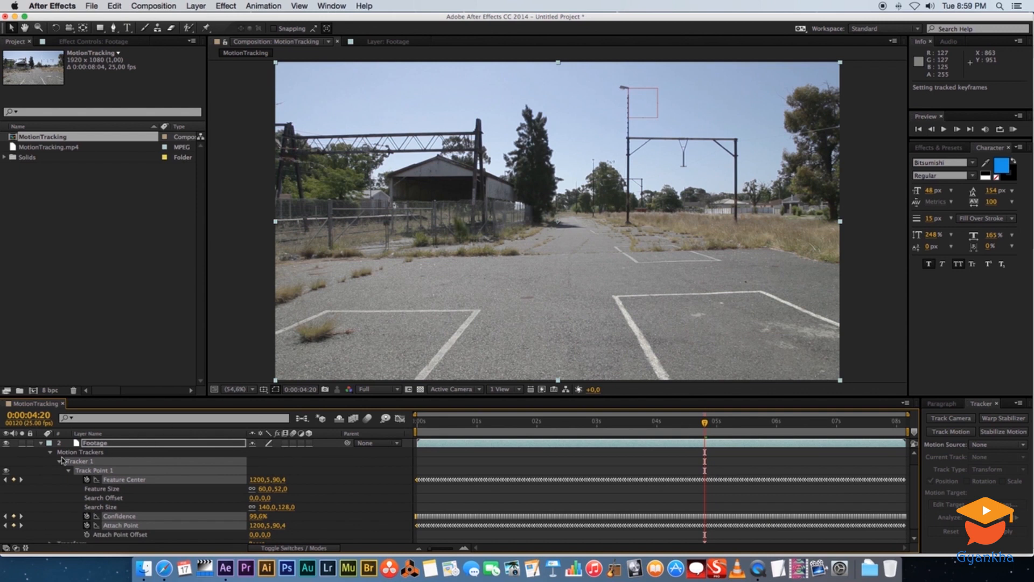
pyautogui.click(41, 444)
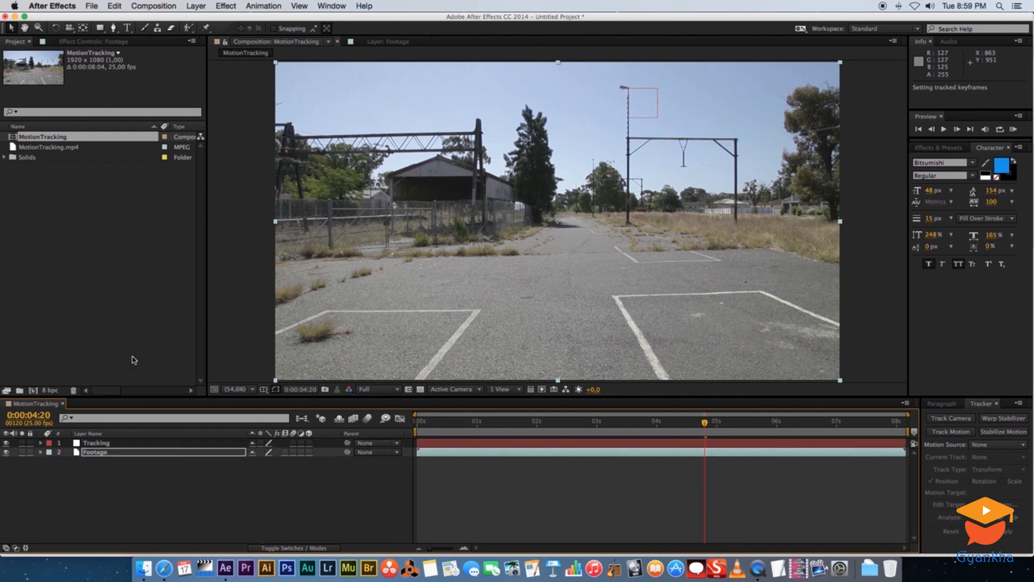
pyautogui.click(41, 443)
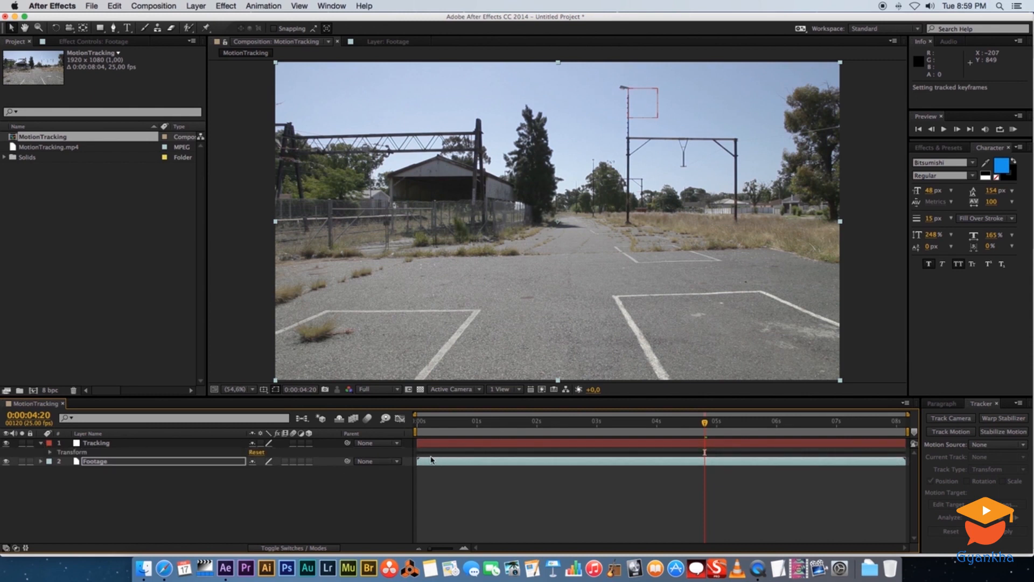
pyautogui.moveTo(705, 424); pyautogui.dragTo(567, 420)
pyautogui.click(40, 444)
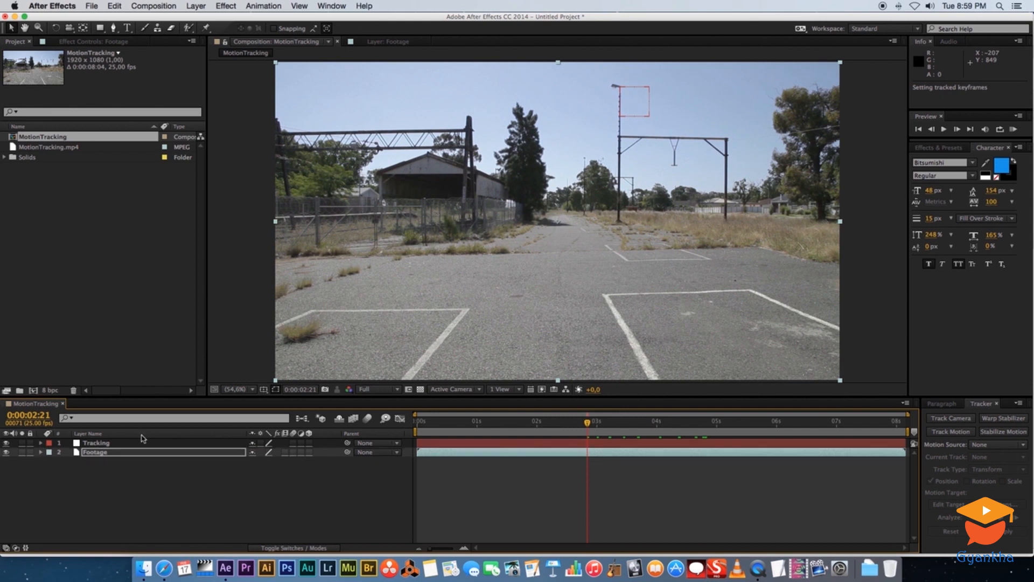
# - Preview the composition to check how the Tracking null follows the lamp, and return to the first frame
pyautogui.moveTo(550, 423); pyautogui.dragTo(429, 423)
pyautogui.press('space')
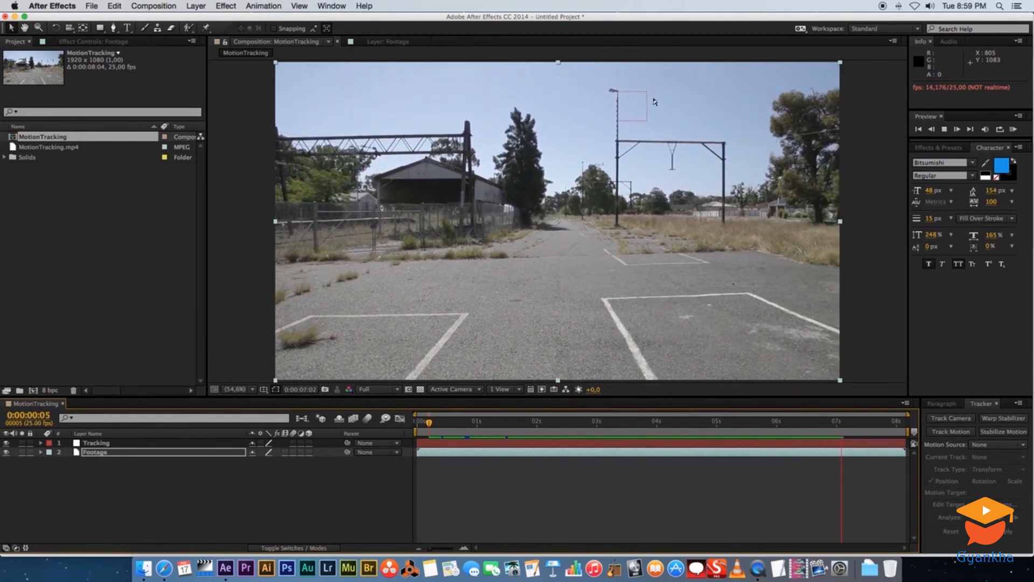
pyautogui.press('space')
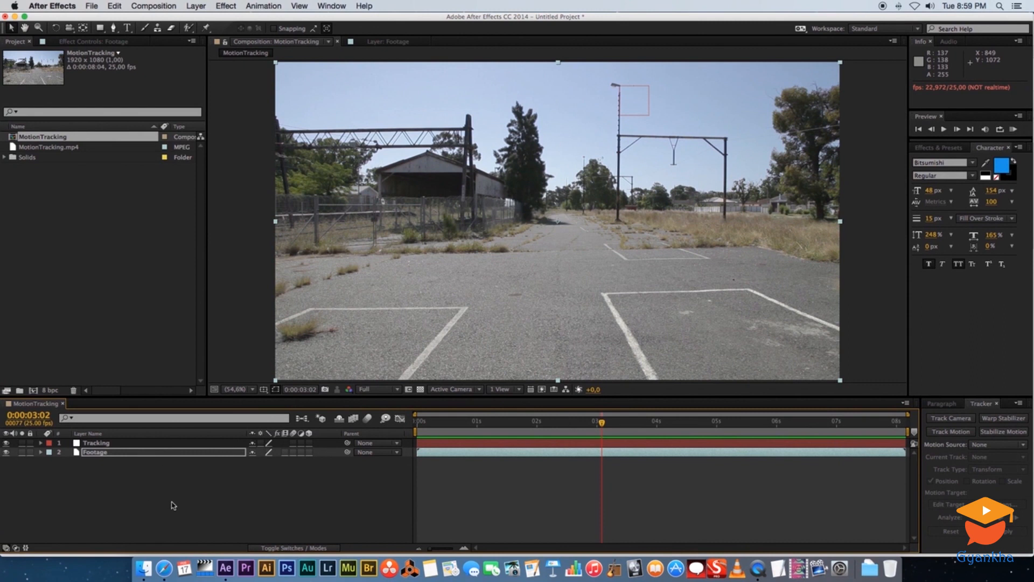
pyautogui.moveTo(602, 426); pyautogui.dragTo(401, 425)
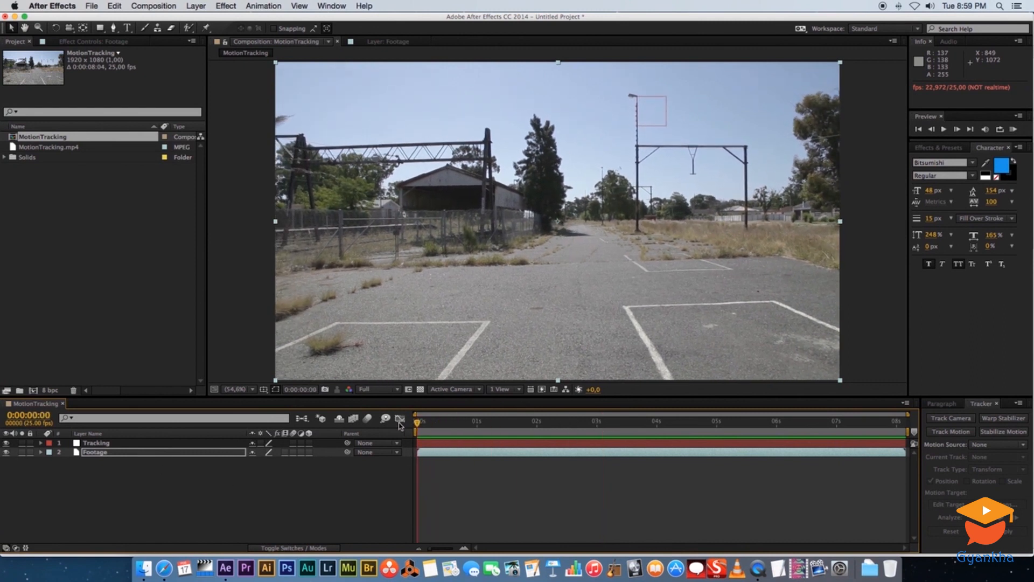
# - Create a text layer in the composition reading "tracking"
pyautogui.rightClick(155, 481)
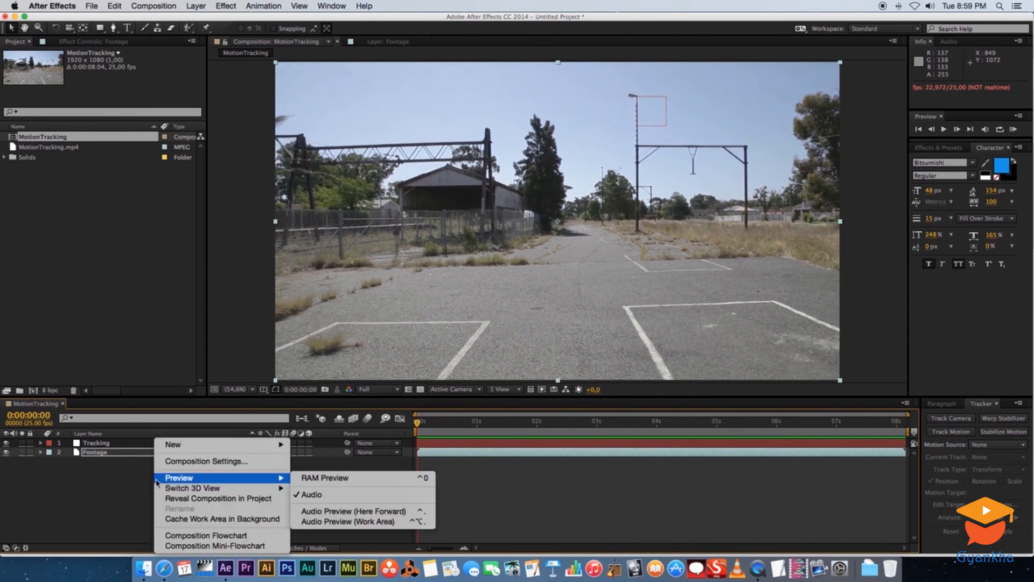
pyautogui.moveTo(247, 445)
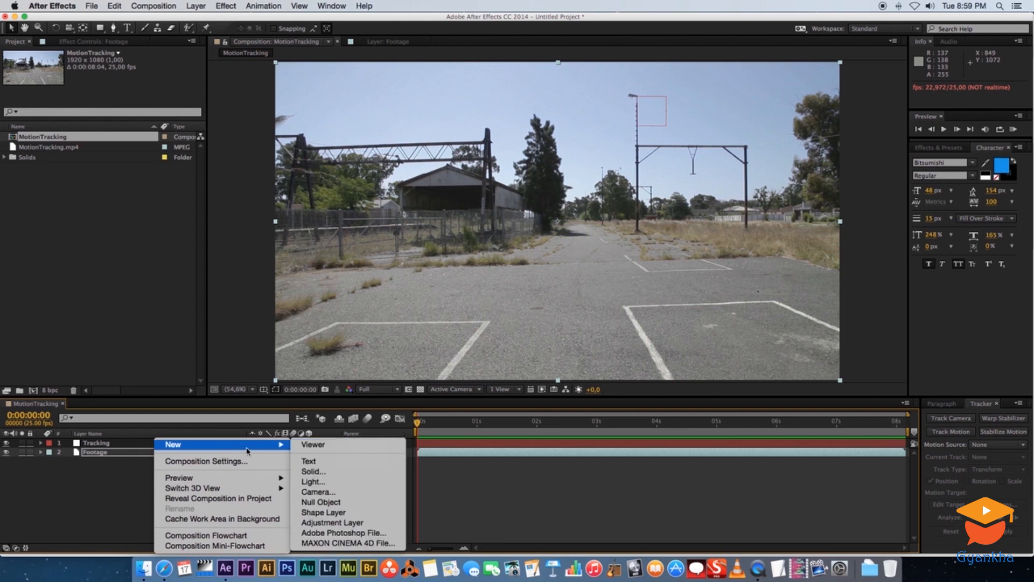
pyautogui.click(320, 466)
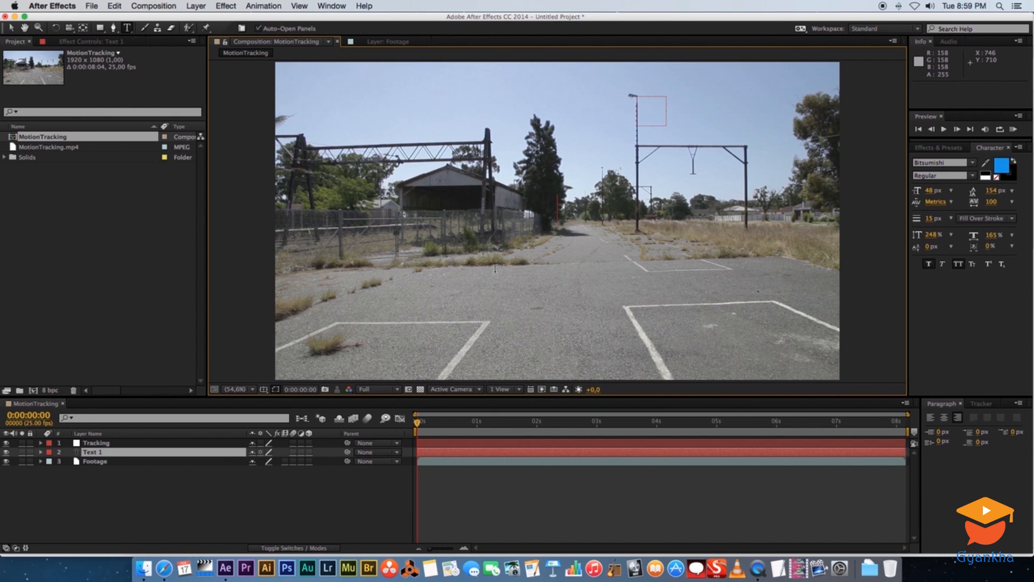
pyautogui.write('Tracking')
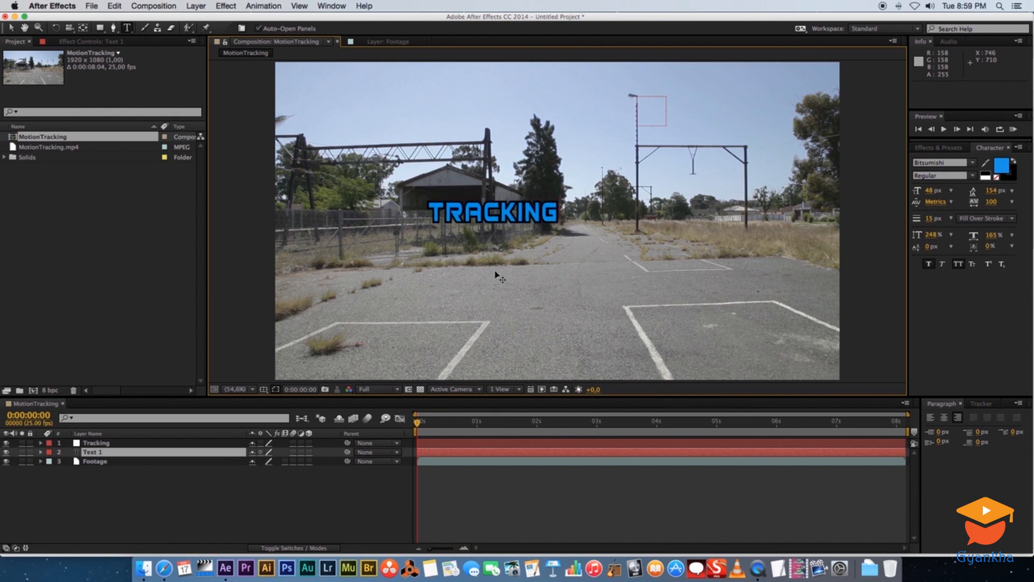
pyautogui.click(12, 28)
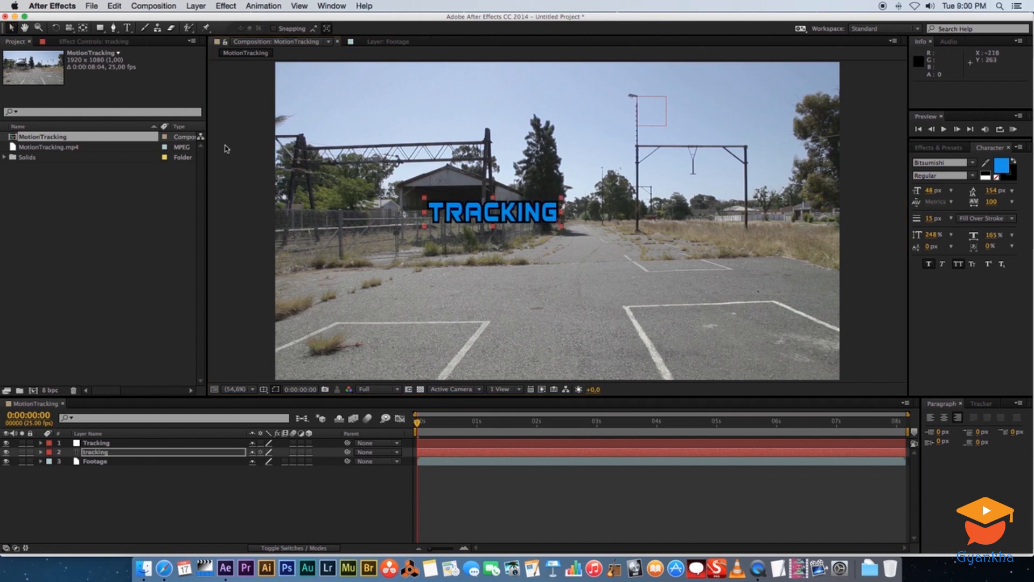
# - Enlarge the text to 55 px and place it above the crossbar beside the lamp post, at about X 1751, Y 258
pyautogui.moveTo(493, 212); pyautogui.dragTo(496, 232)
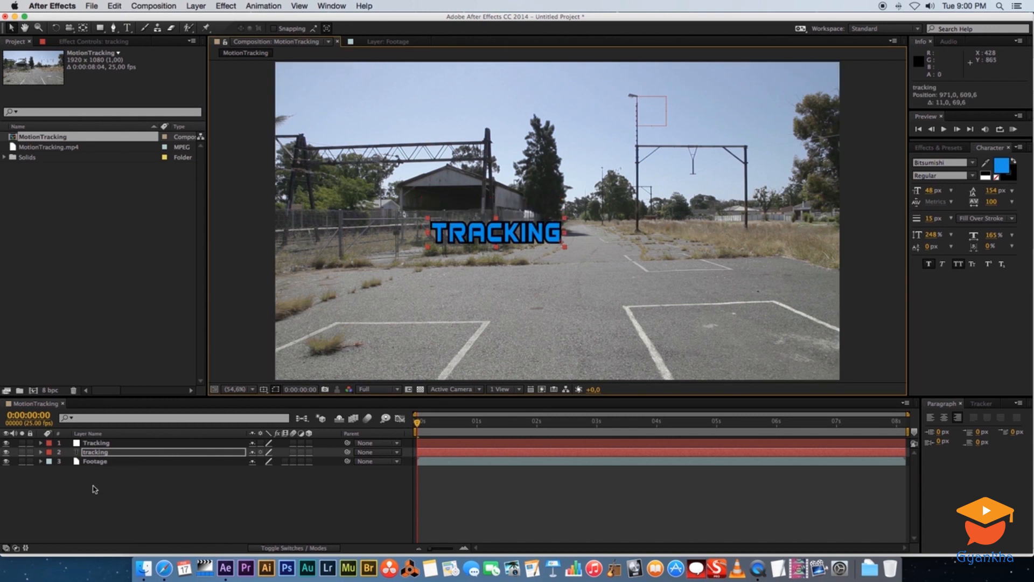
pyautogui.click(98, 453)
pyautogui.moveTo(938, 195); pyautogui.dragTo(962, 195)
pyautogui.hotkey('shift', 'Down')
pyautogui.moveTo(488, 227); pyautogui.dragTo(705, 130)
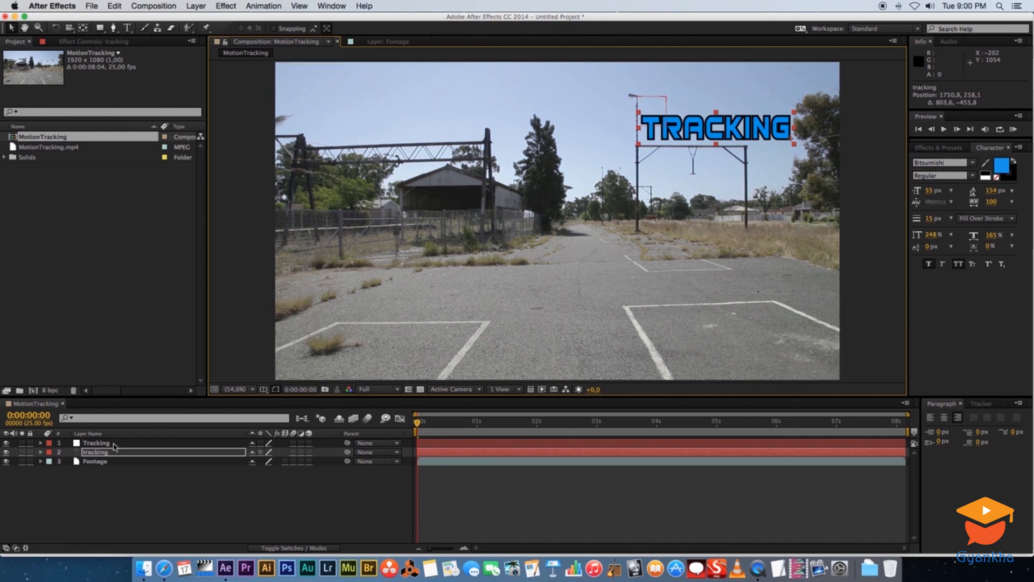
# - Parent the text layer to the Tracking null and preview how it follows the lamp post
pyautogui.click(136, 455)
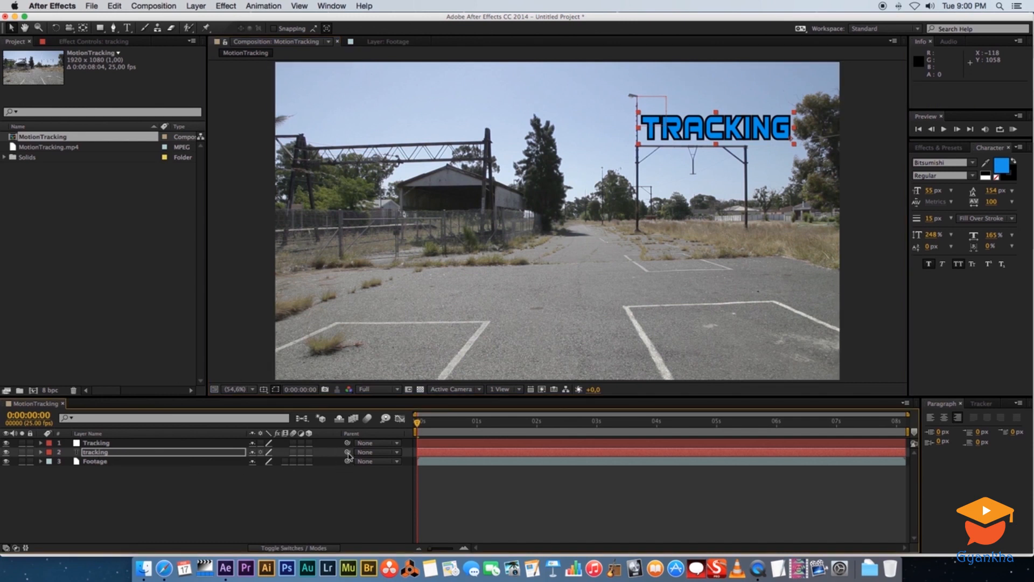
pyautogui.moveTo(348, 456); pyautogui.dragTo(101, 445)
pyautogui.press('space')
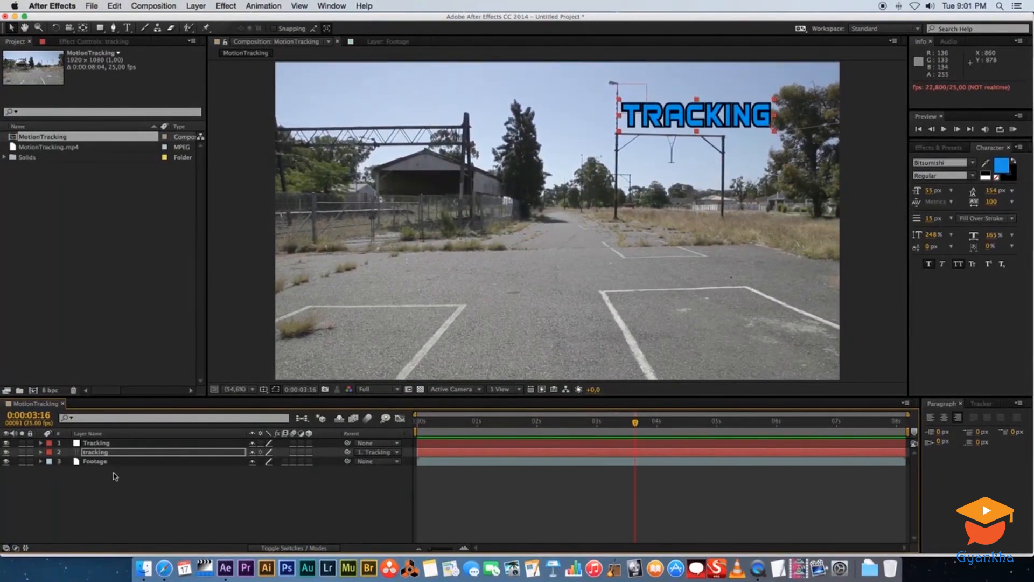
# - Delete the Tracking null layer and hide the text layer
pyautogui.click(115, 476)
pyautogui.click(101, 444)
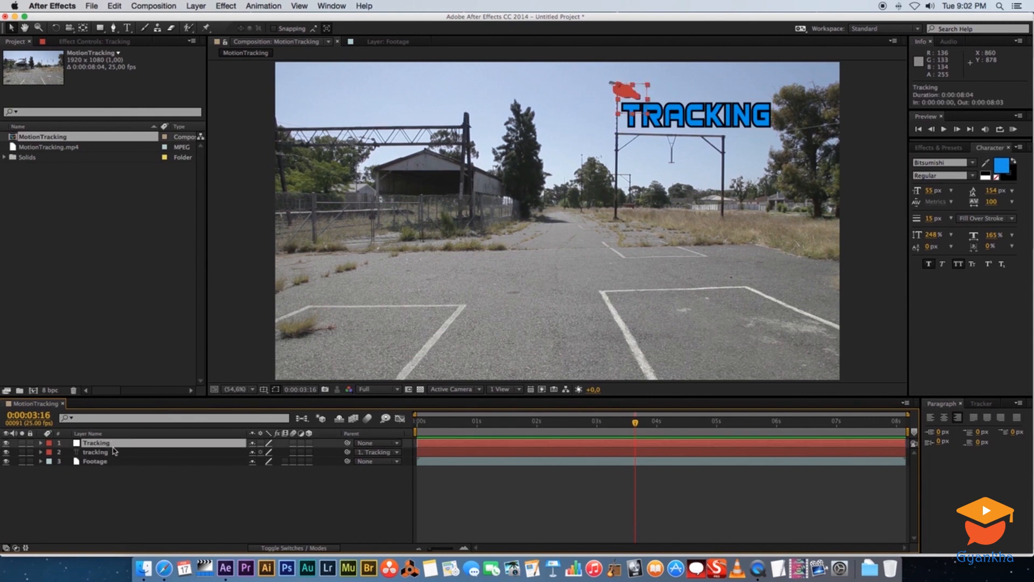
pyautogui.press('Delete')
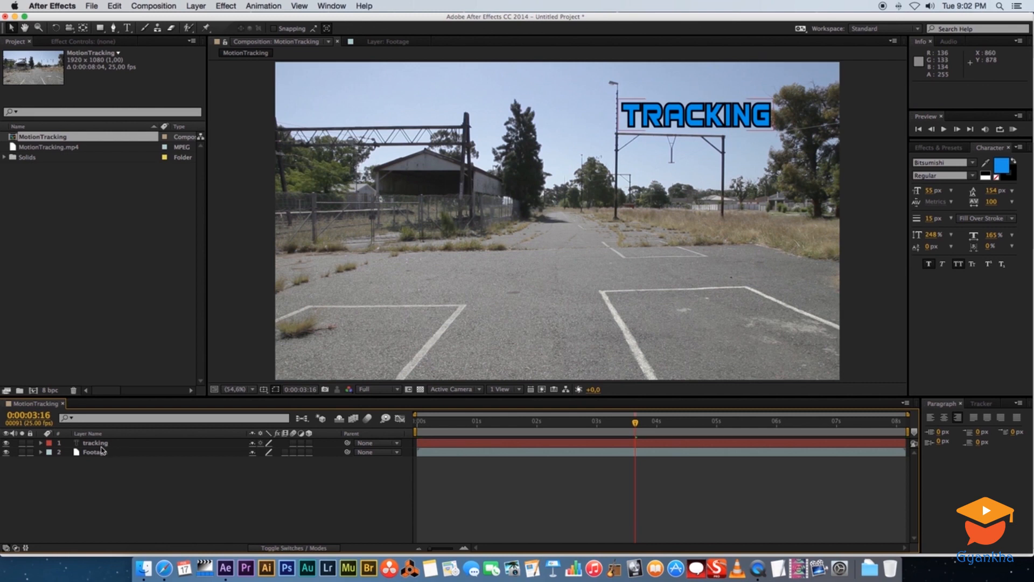
pyautogui.click(54, 447)
pyautogui.click(6, 443)
# - Create a new null object and rename its layer TrackingData
pyautogui.rightClick(160, 485)
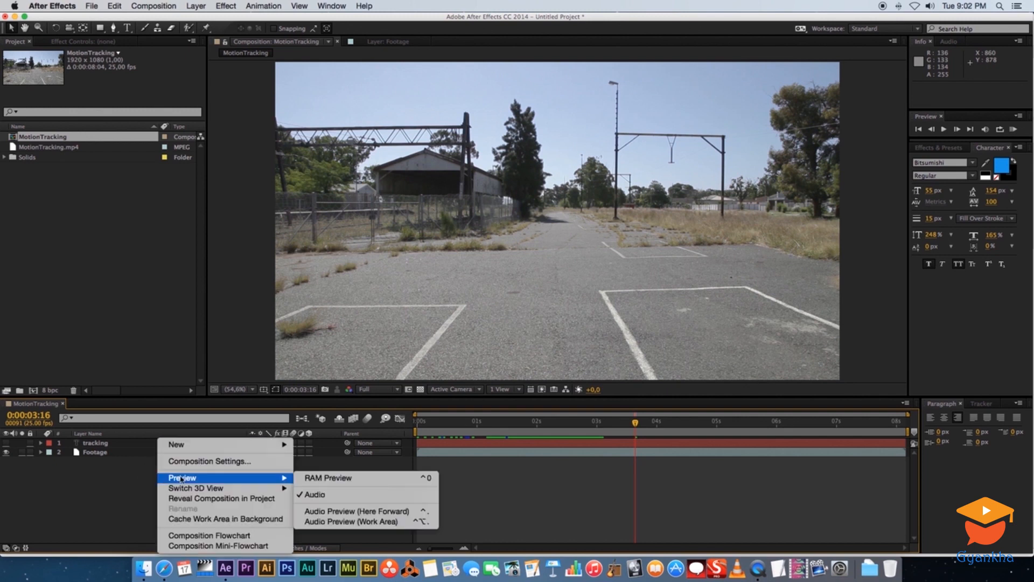
pyautogui.moveTo(269, 445)
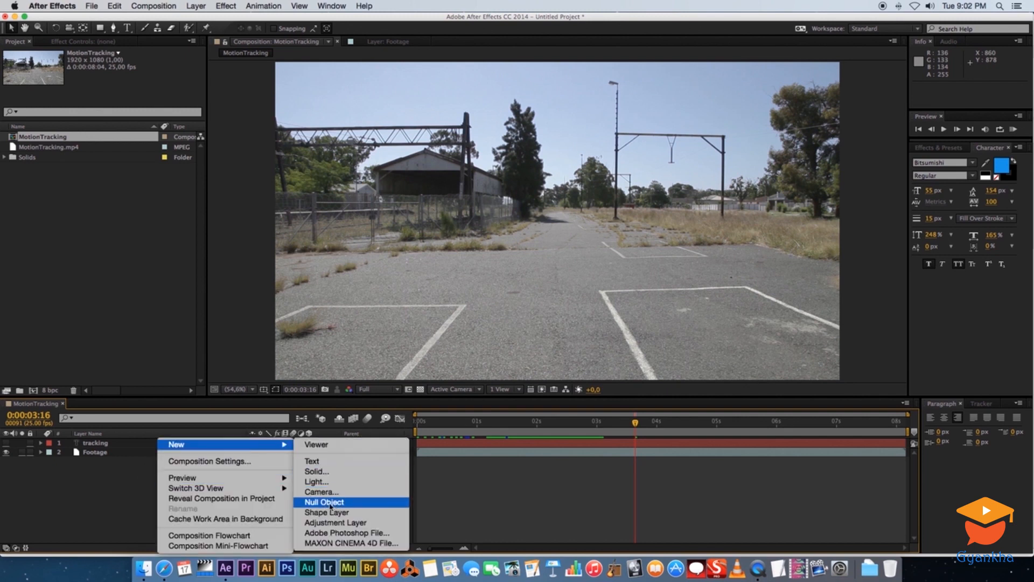
pyautogui.click(343, 503)
pyautogui.press('Return')
pyautogui.write('TrackingData')
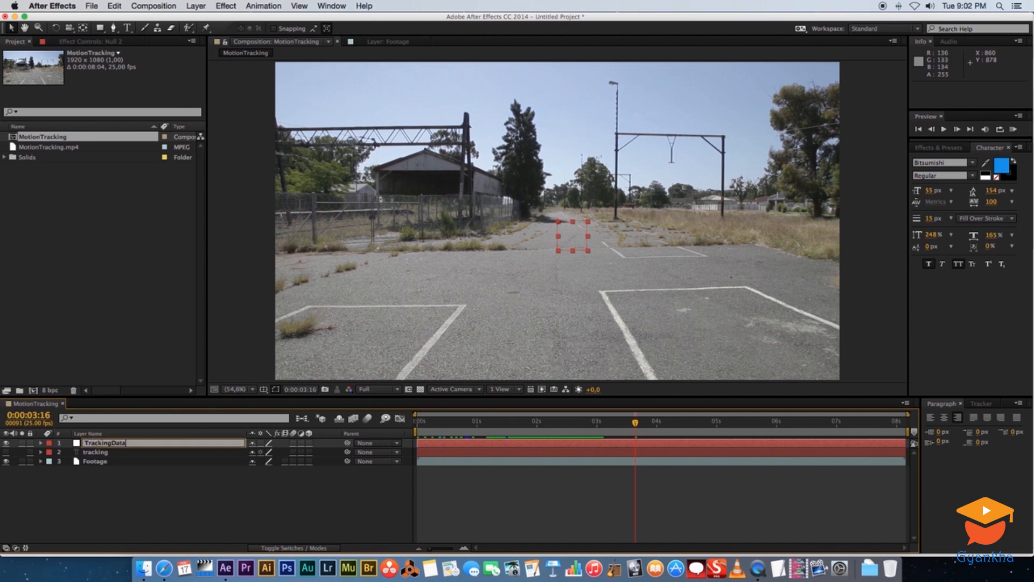
pyautogui.press('Return')
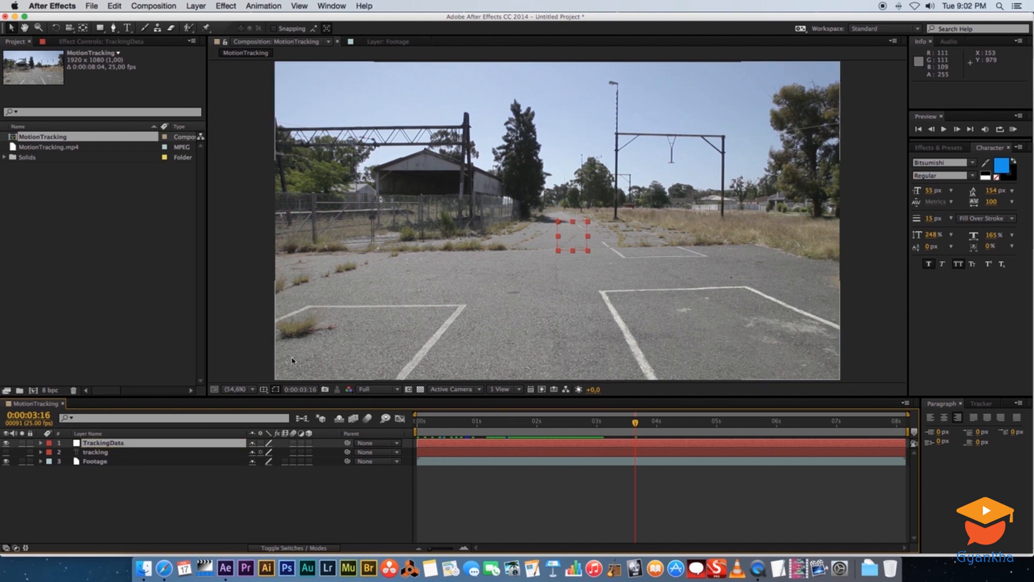
# - Start a new motion track on the Footage layer from the first frame, with rotation enabled in addition to position
pyautogui.click(101, 463)
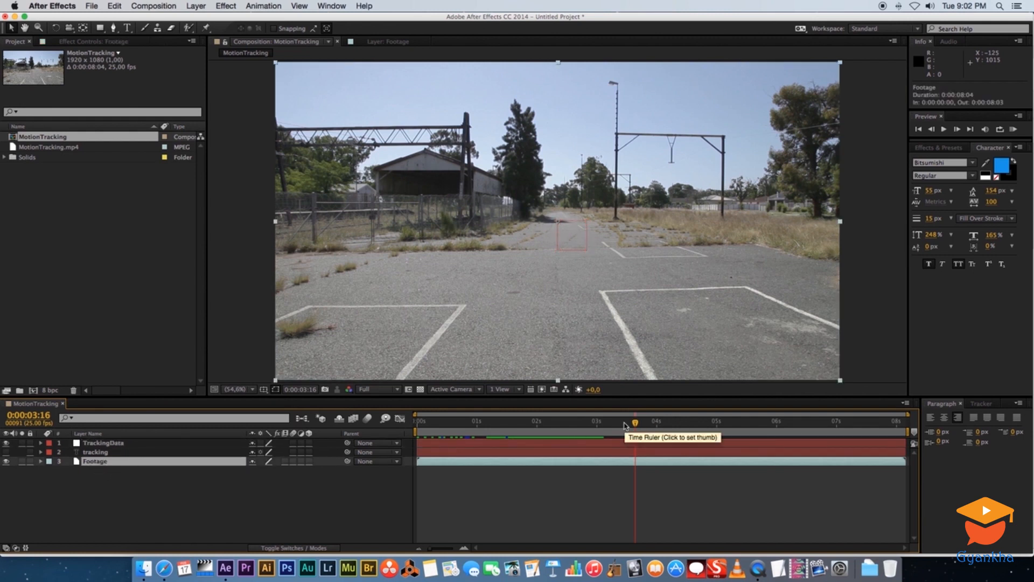
pyautogui.moveTo(629, 424); pyautogui.dragTo(417, 424)
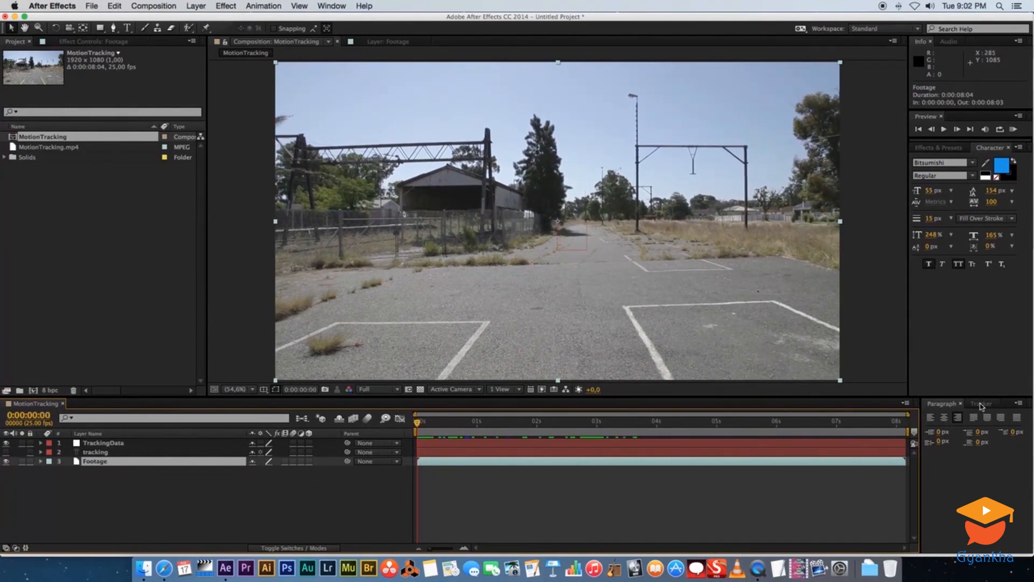
pyautogui.click(981, 404)
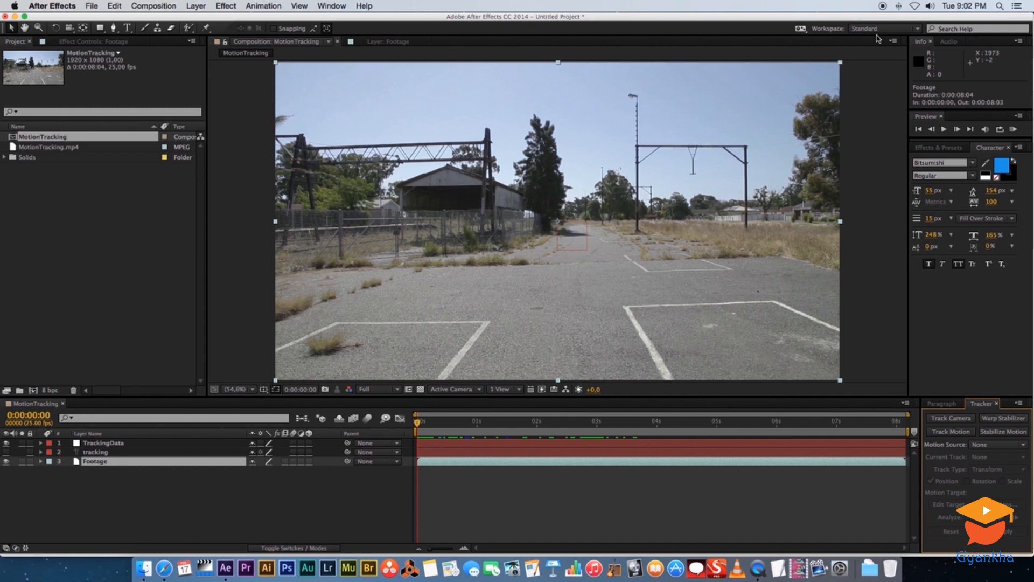
pyautogui.click(918, 29)
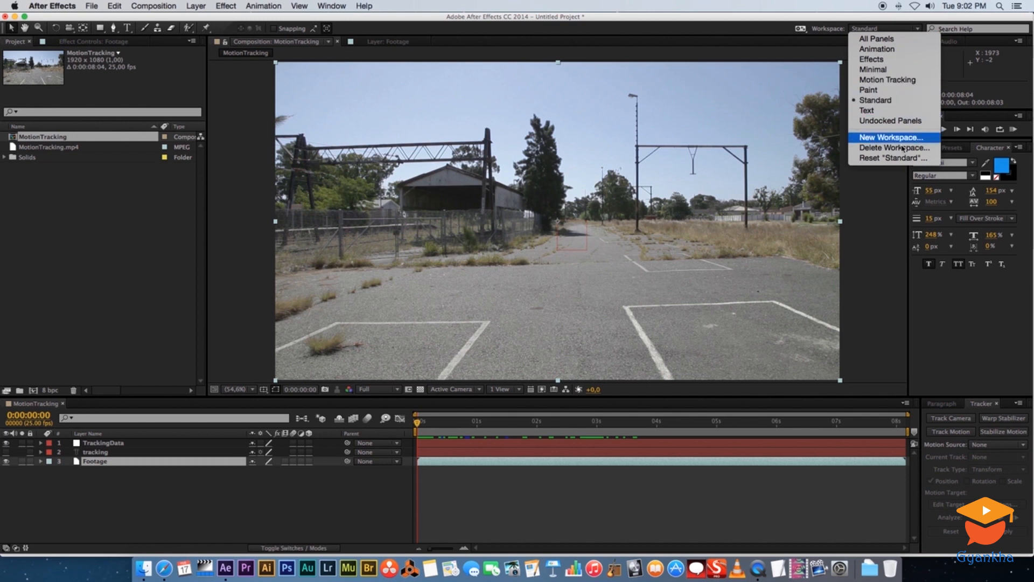
pyautogui.click(963, 383)
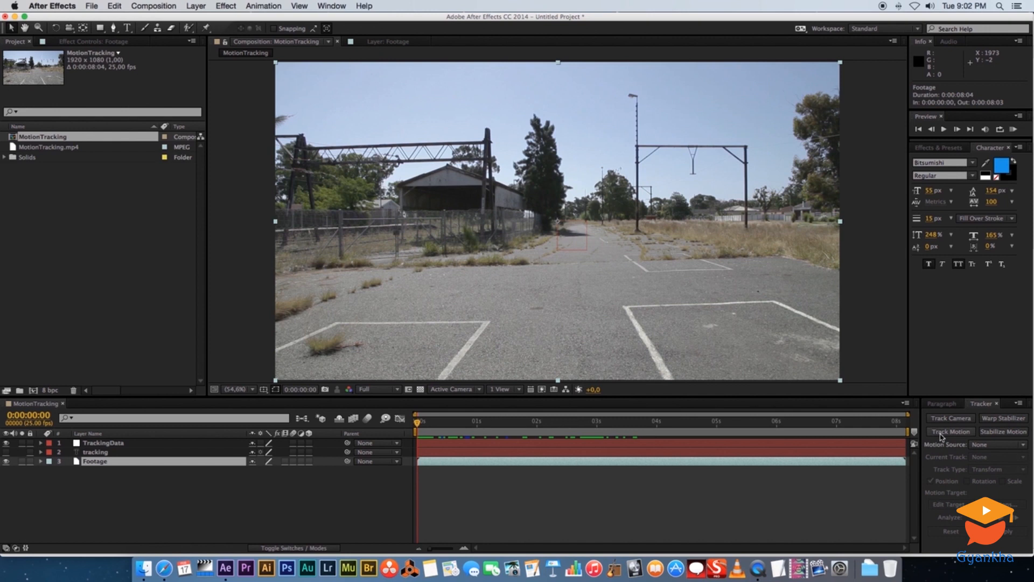
pyautogui.click(957, 433)
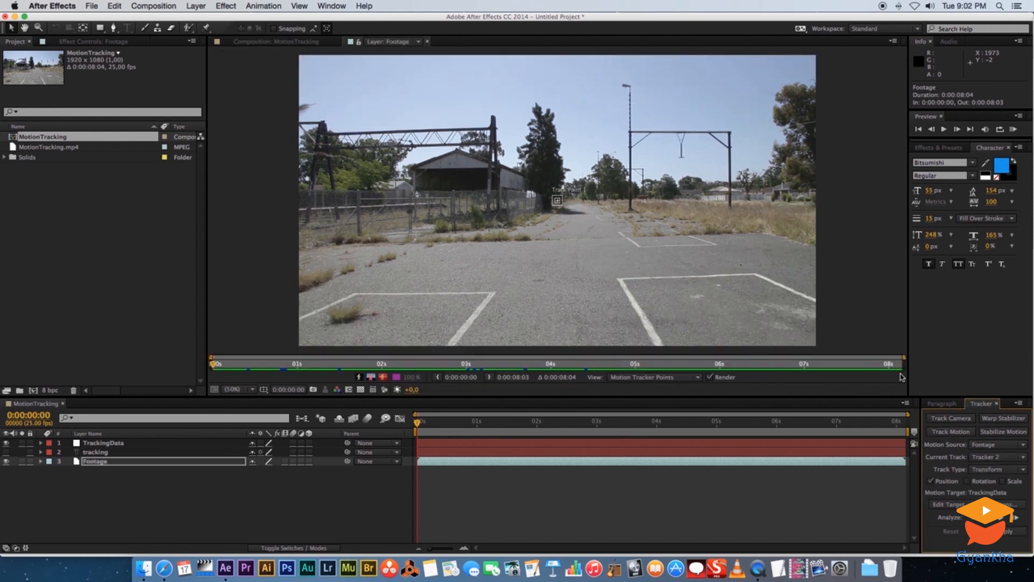
pyautogui.click(973, 482)
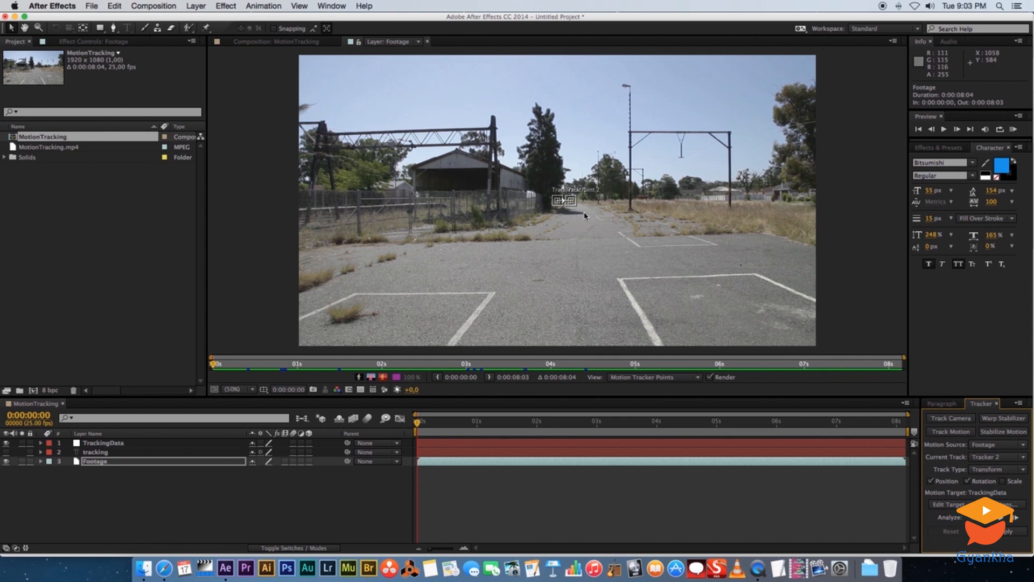
# - Place Track Point 1 over the lamp head and an enlarged Track Point 2 where the post meets the crossbar
pyautogui.click(554, 210)
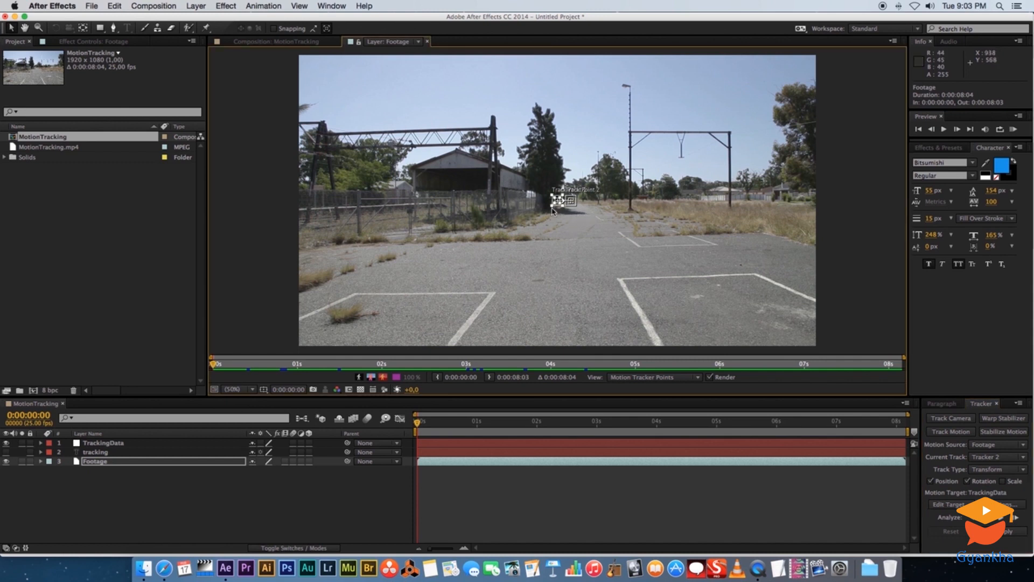
pyautogui.moveTo(552, 207); pyautogui.dragTo(628, 95)
pyautogui.click(584, 211)
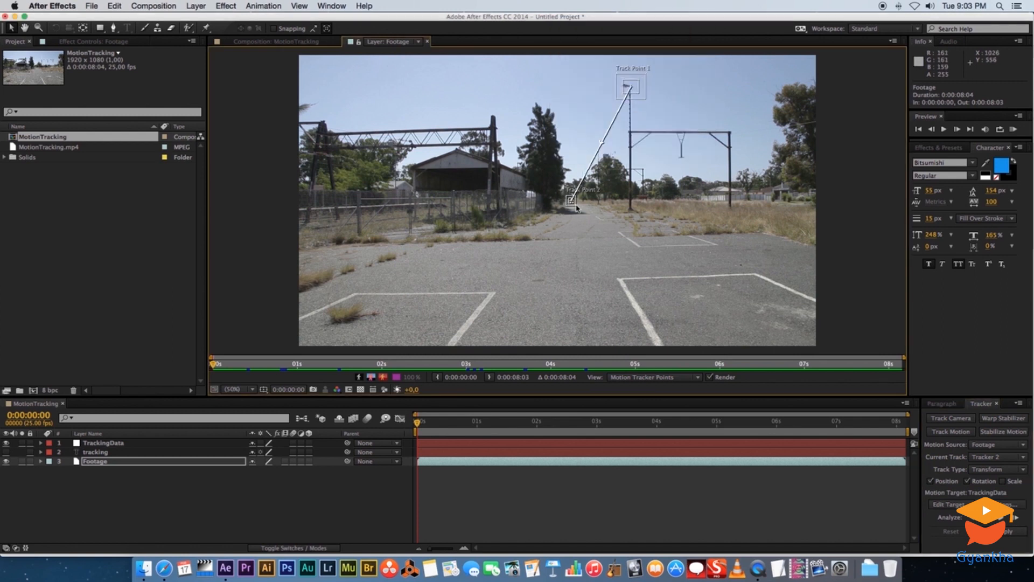
pyautogui.click(576, 206)
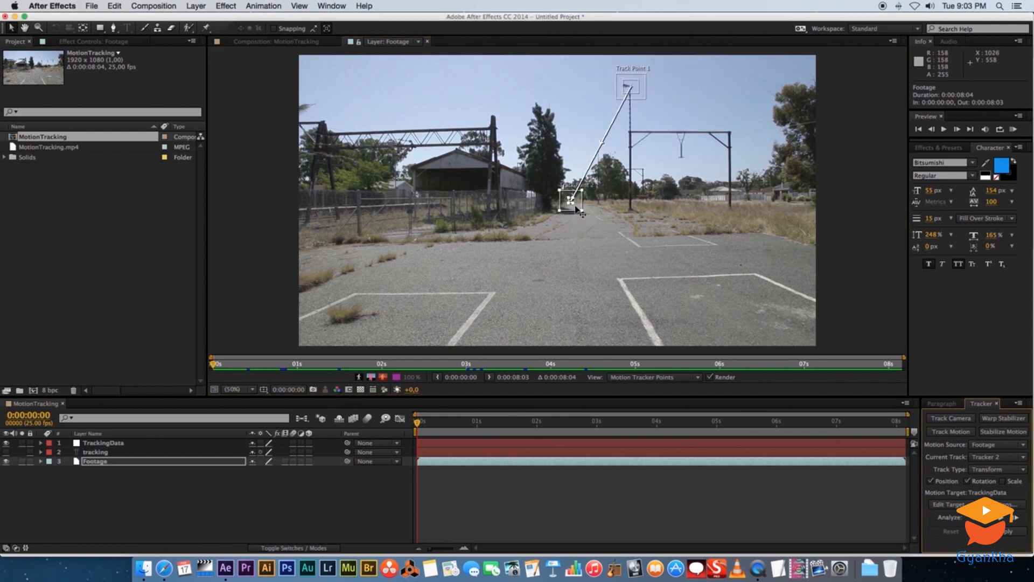
pyautogui.moveTo(575, 205); pyautogui.dragTo(580, 208)
pyautogui.moveTo(580, 210); pyautogui.dragTo(635, 135)
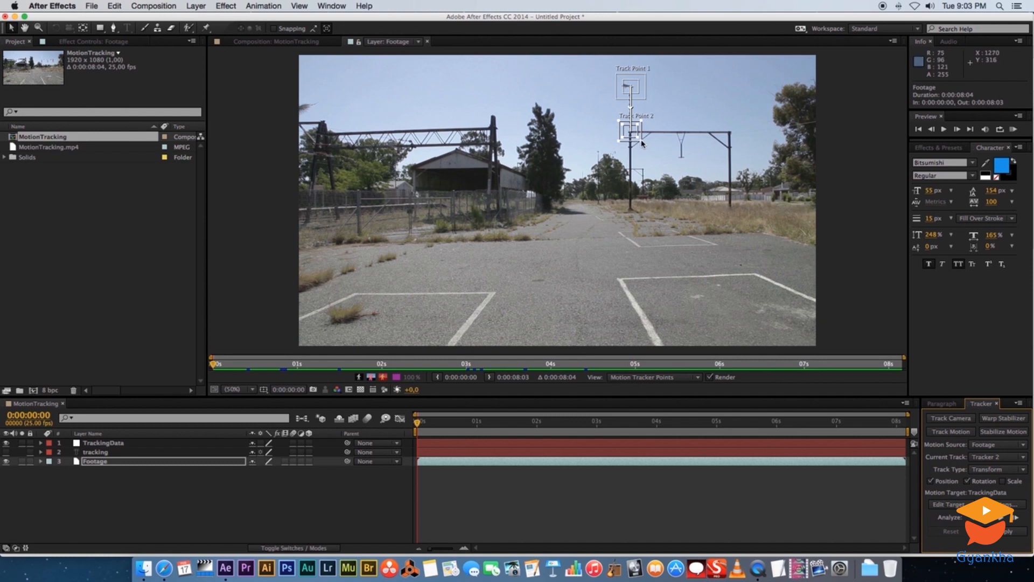
# - Analyze both track points forward through the clip and apply the track to the TrackingData null in X and Y
pyautogui.click(1012, 519)
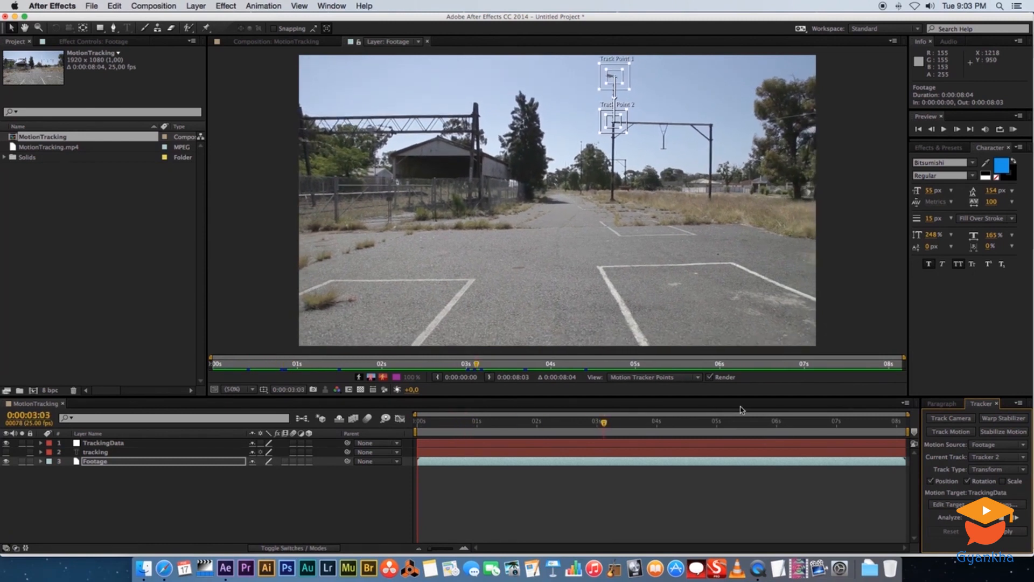
pyautogui.moveTo(895, 431); pyautogui.dragTo(527, 421)
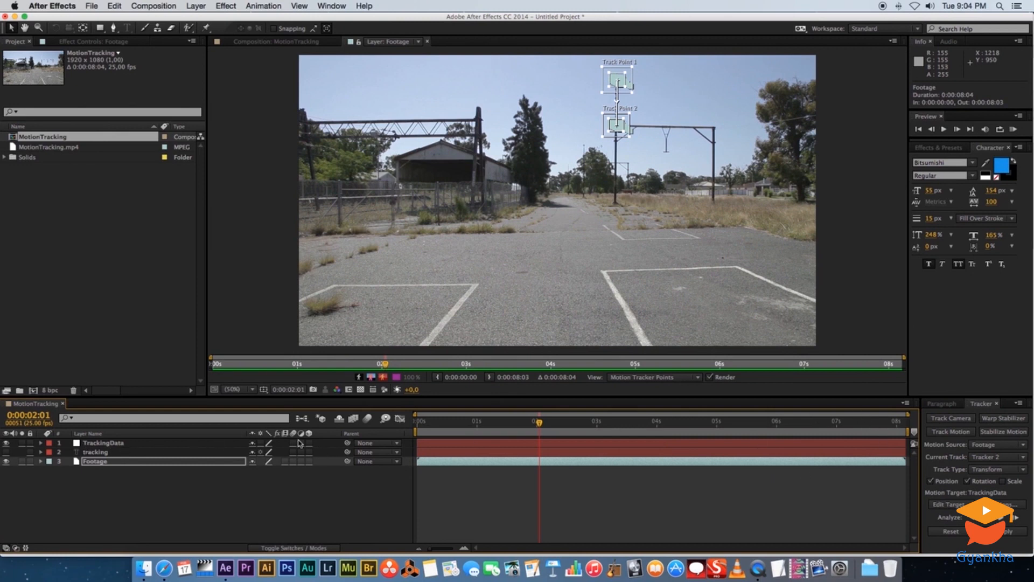
pyautogui.click(951, 505)
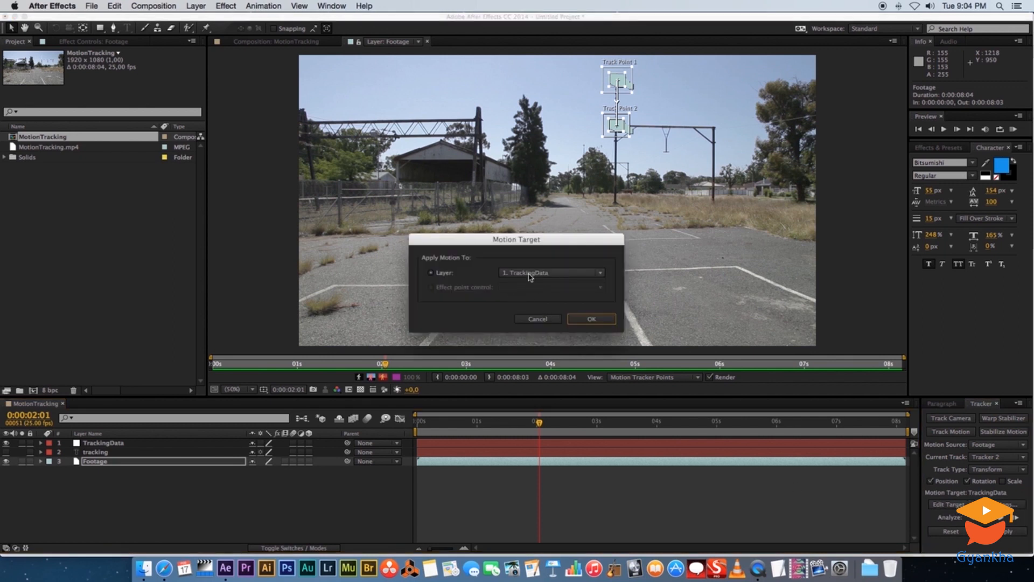
pyautogui.click(592, 321)
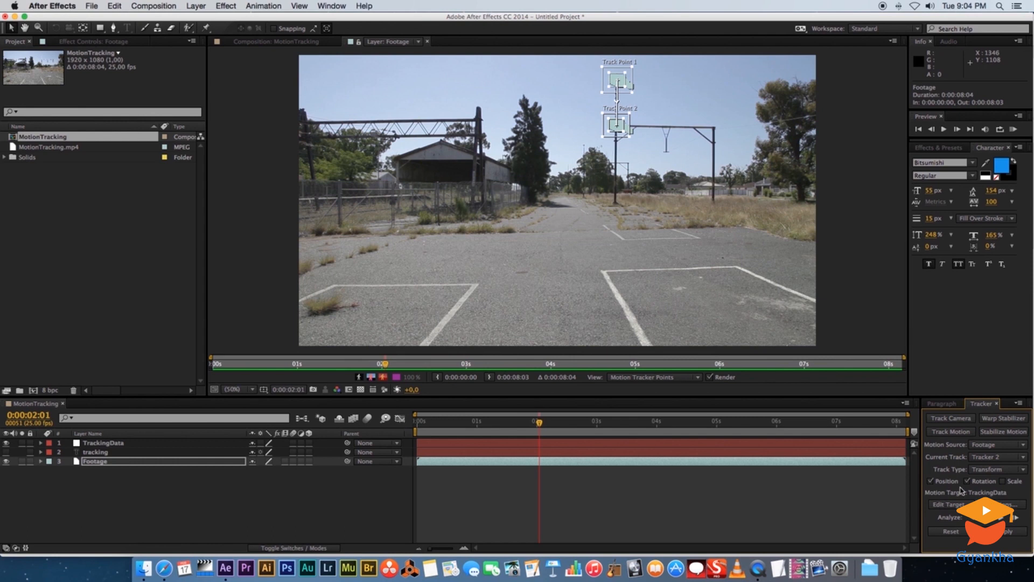
pyautogui.click(1008, 532)
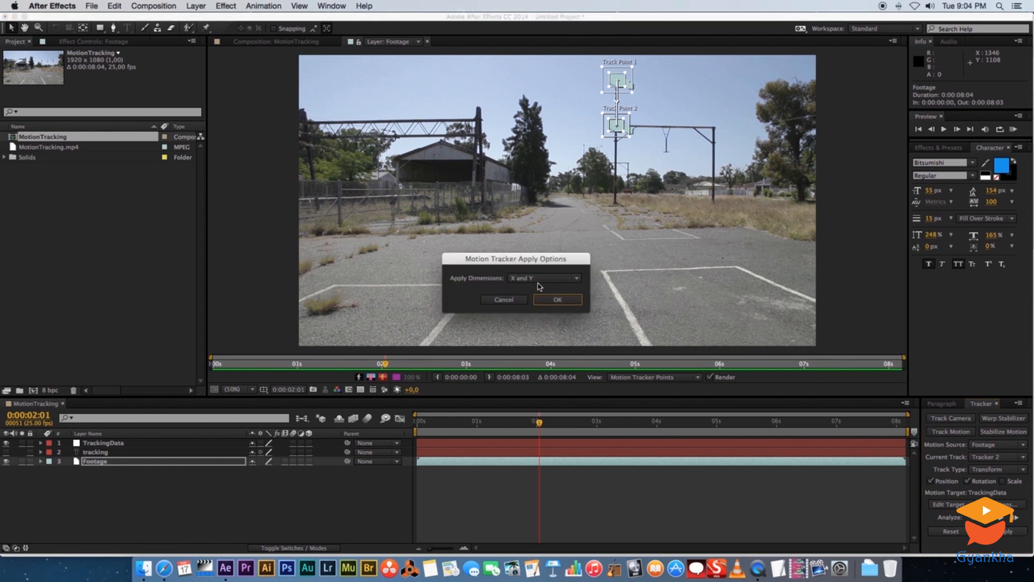
pyautogui.click(556, 303)
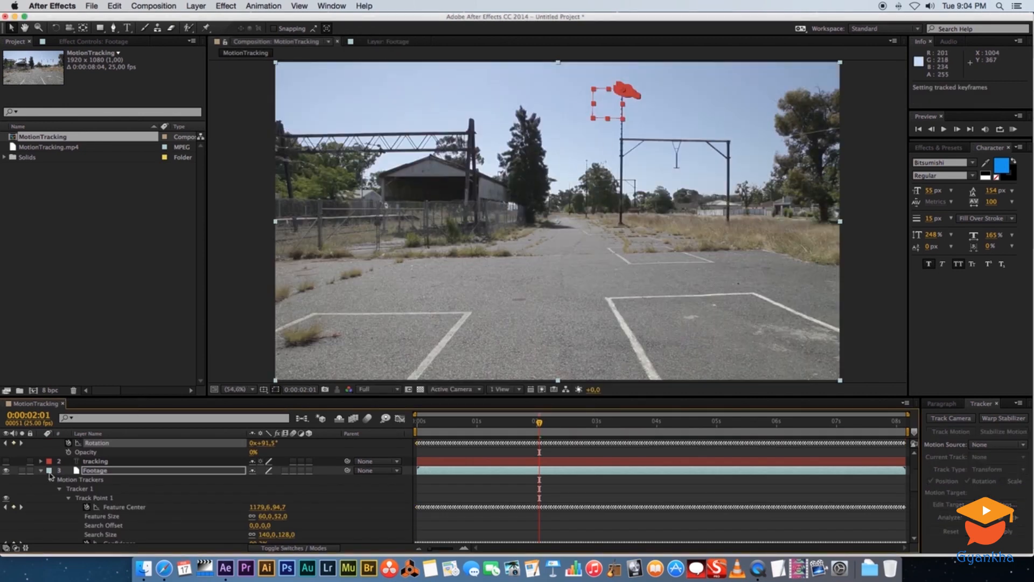
# - Collapse the Footage and TrackingData layers and preview how the null follows the lamp post
pyautogui.click(43, 476)
pyautogui.click(41, 470)
pyautogui.click(41, 443)
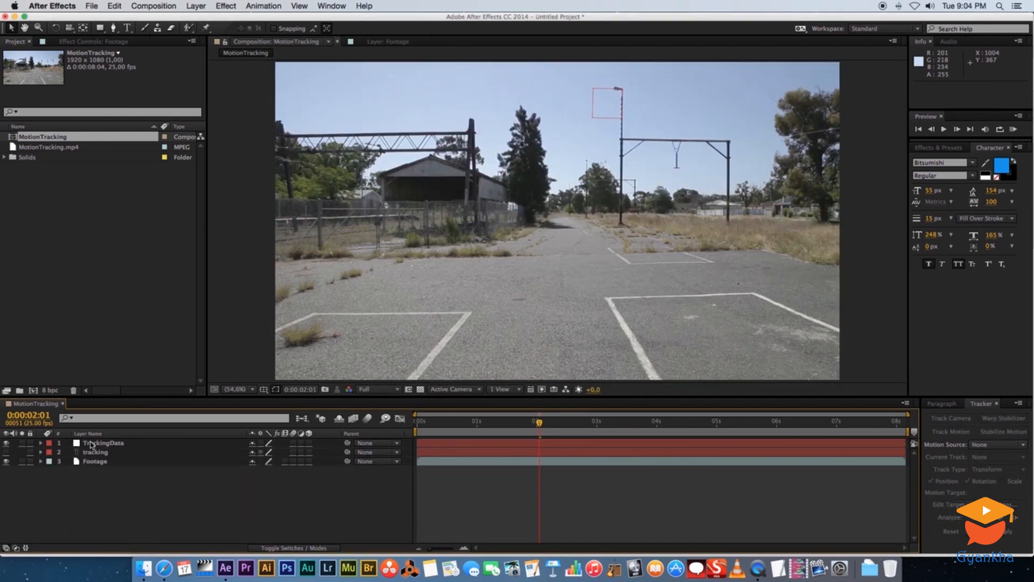
pyautogui.press('space')
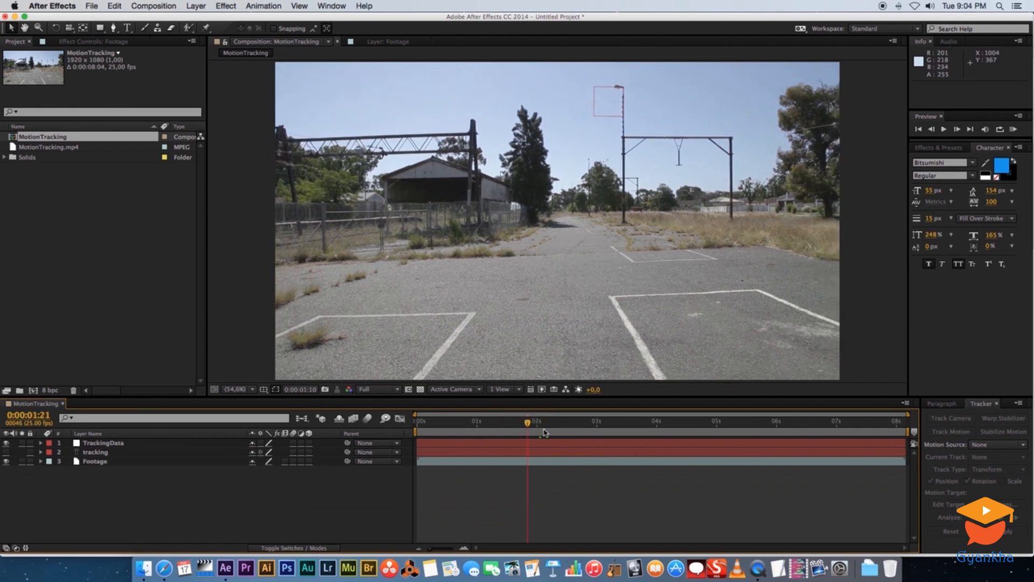
pyautogui.moveTo(801, 442); pyautogui.dragTo(515, 423)
pyautogui.press('space')
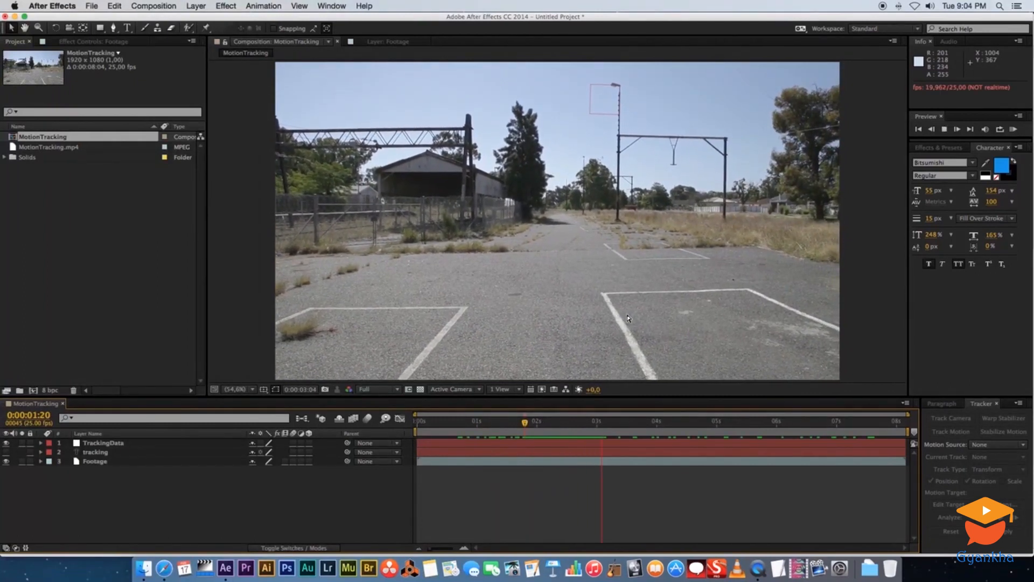
pyautogui.press('space')
# - Show the text layer and, at the first frame, move the text beside the lamp post to about X 1745, Y 263
pyautogui.click(110, 453)
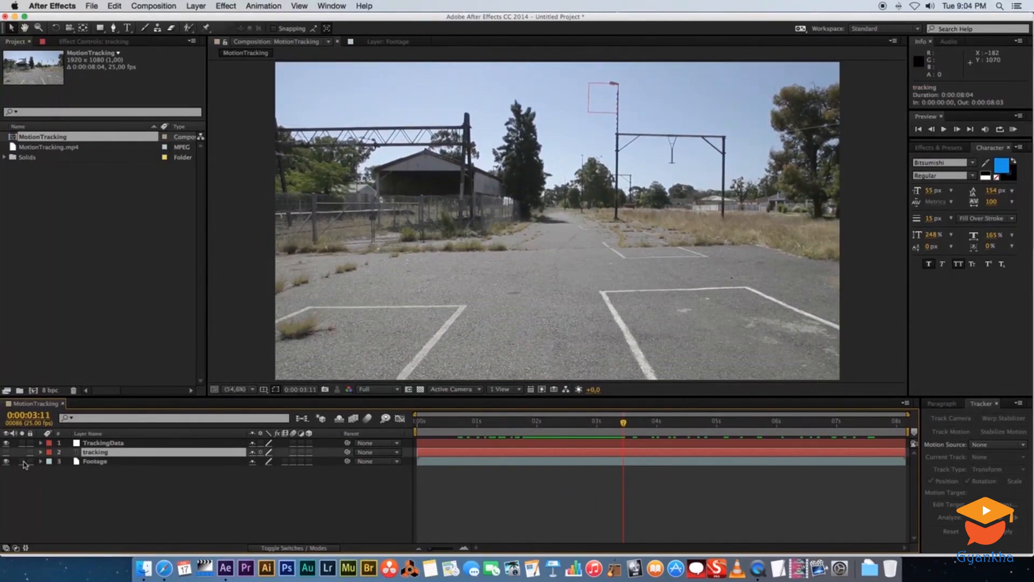
pyautogui.click(6, 452)
pyautogui.moveTo(624, 421); pyautogui.dragTo(380, 416)
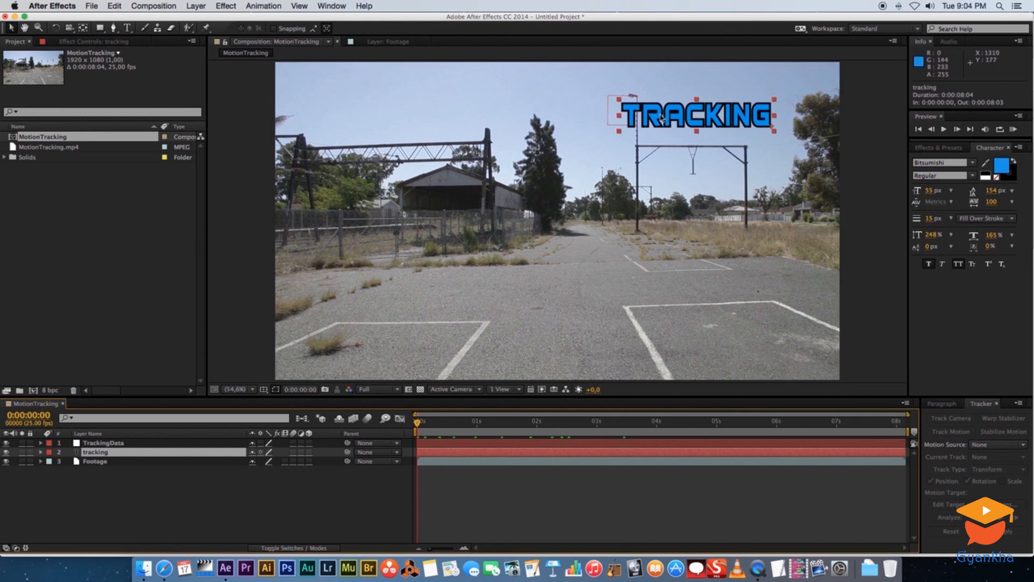
pyautogui.moveTo(660, 119); pyautogui.dragTo(678, 134)
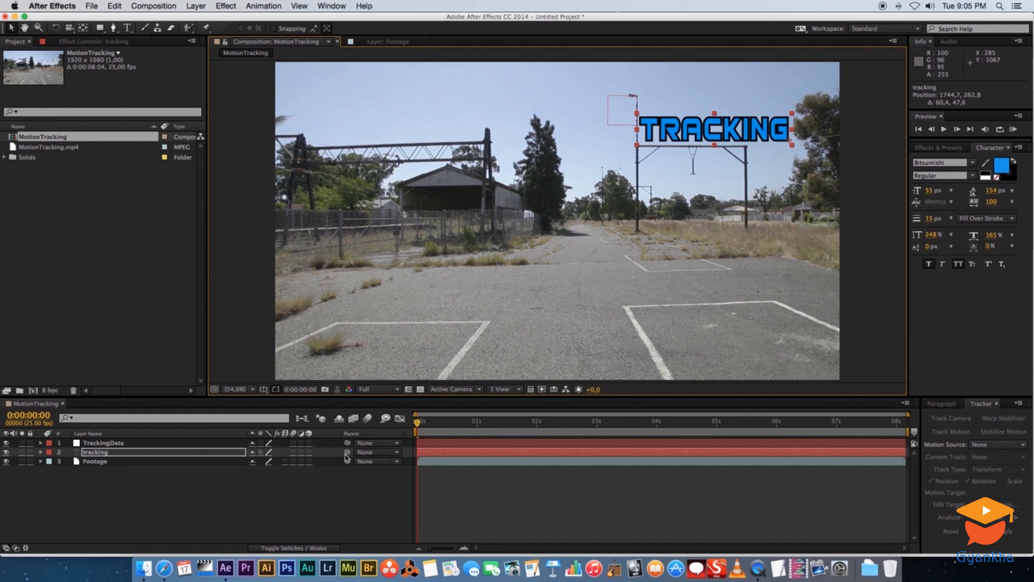
# - Parent the text layer to the TrackingData null and preview the composition
pyautogui.moveTo(325, 458); pyautogui.dragTo(134, 446)
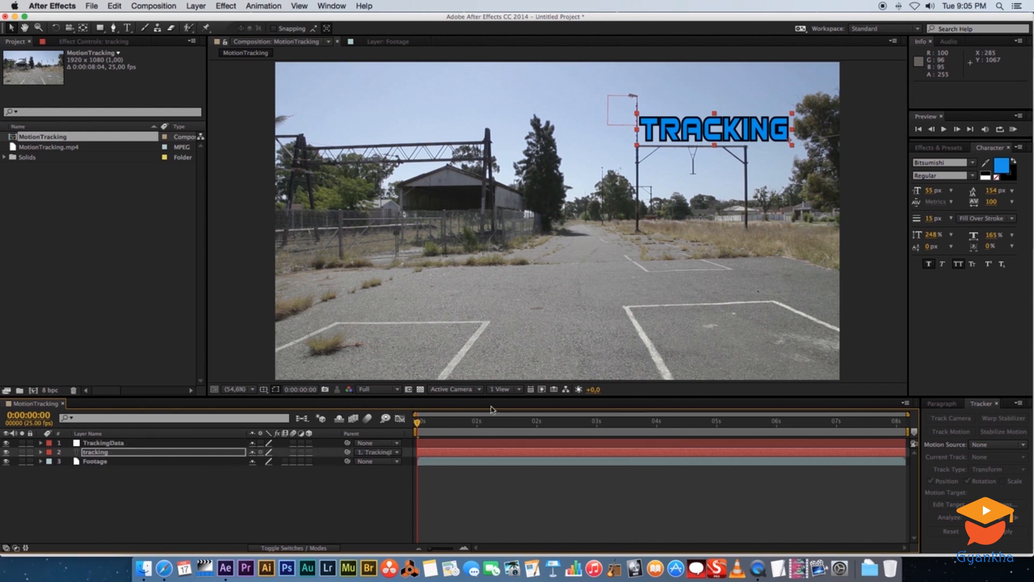
pyautogui.press('space')
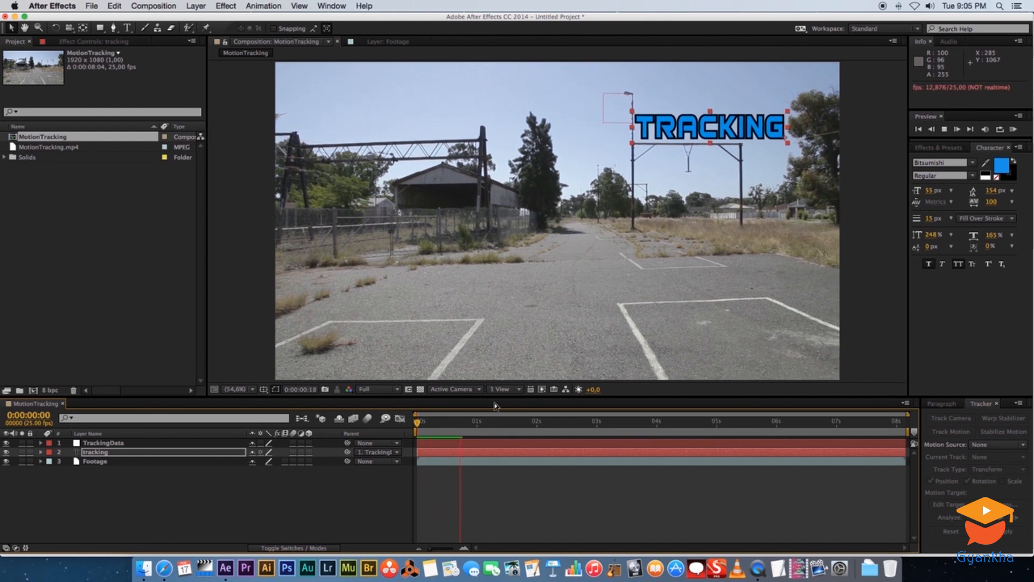